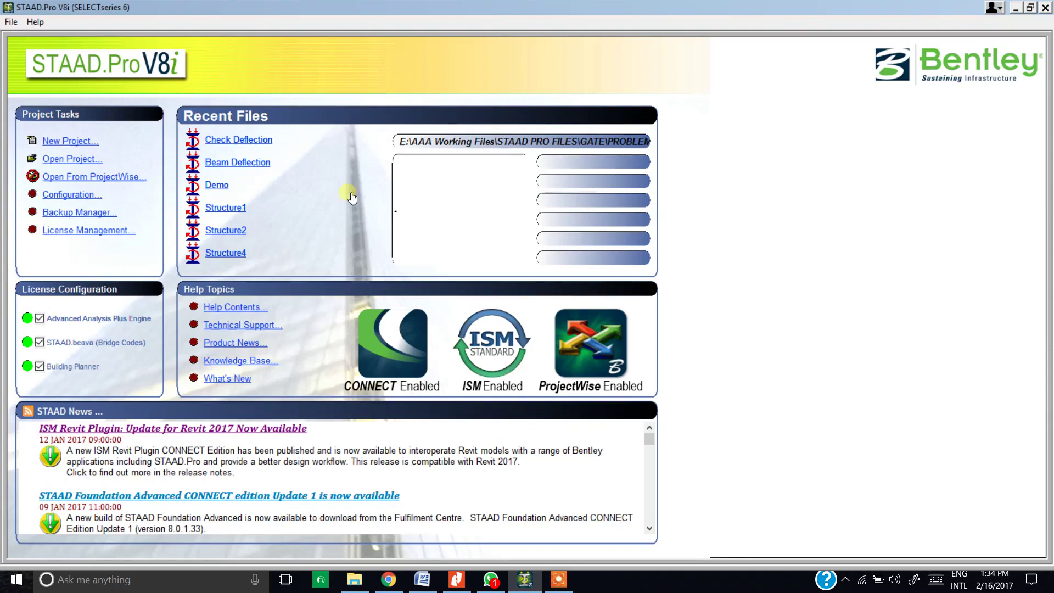
# Step: Create a new Space model with the file name deflection, using metre and kilonewton units
pyautogui.click(81, 141)
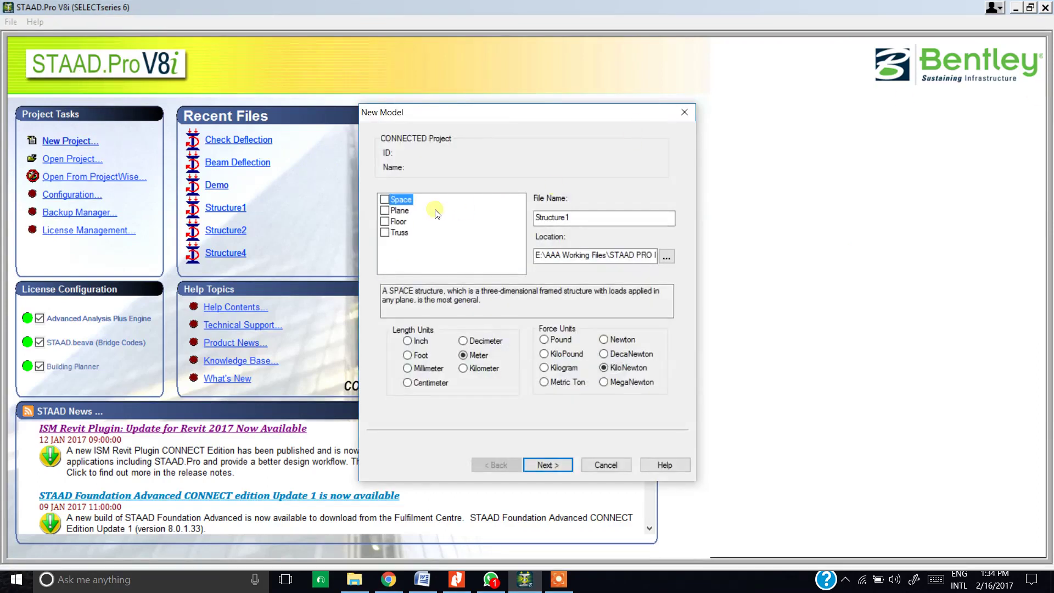
pyautogui.click(399, 200)
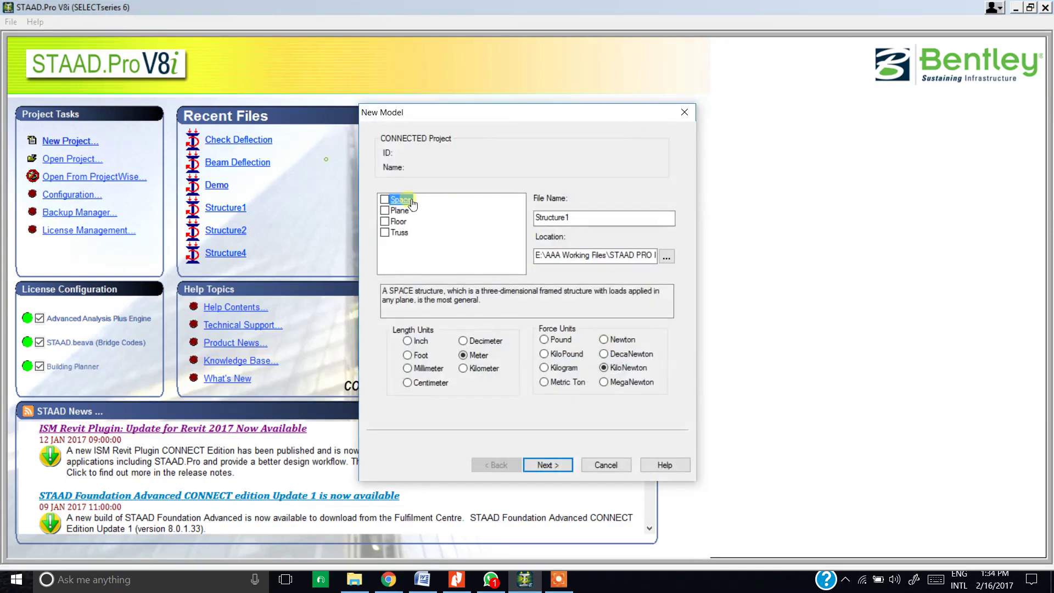
pyautogui.click(568, 222)
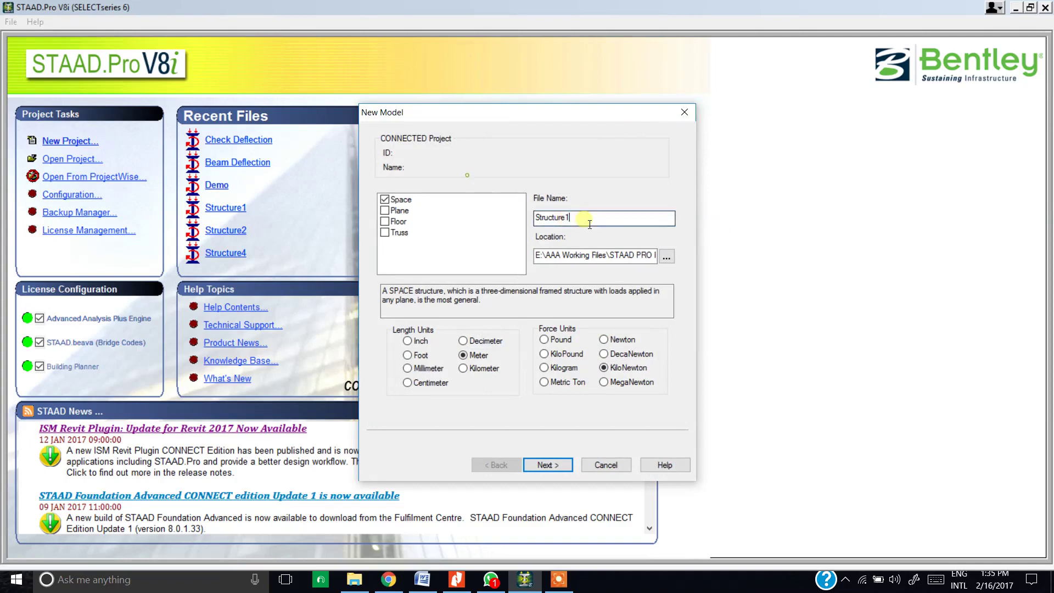
pyautogui.doubleClick(616, 227)
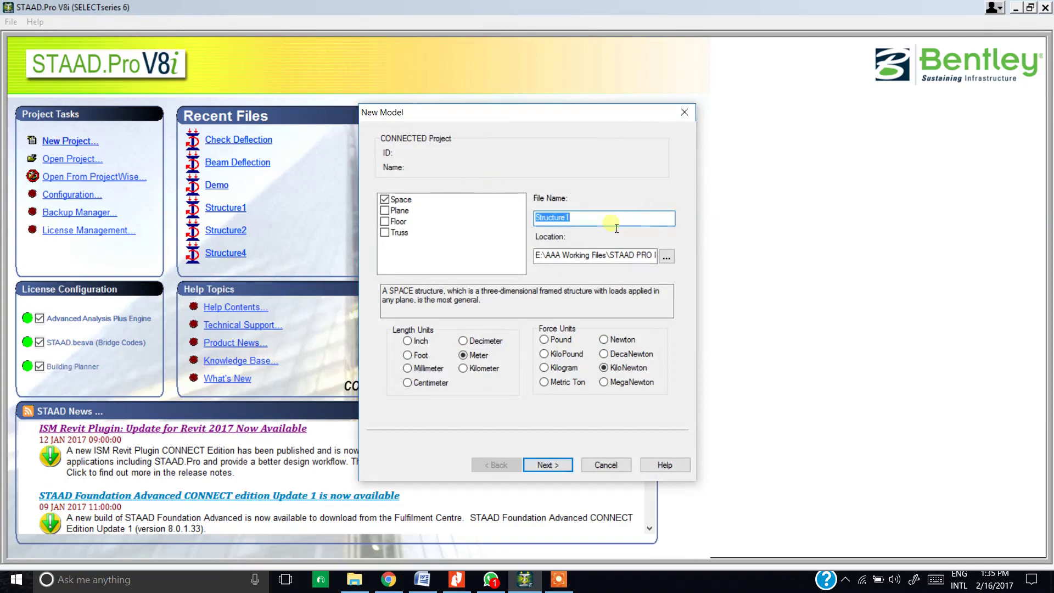
pyautogui.write('deflecti')
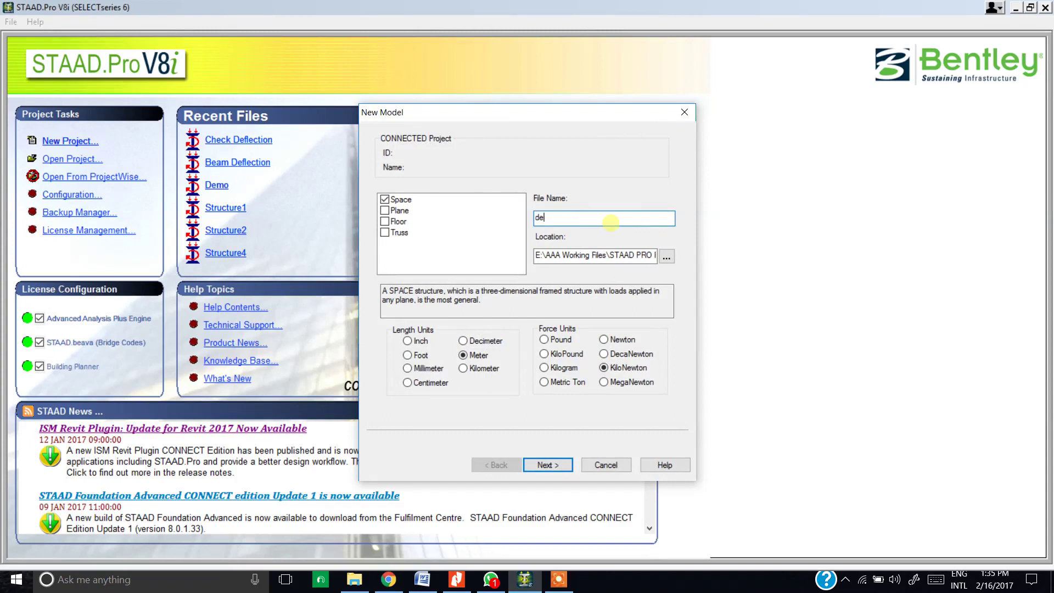
pyautogui.write('on')
pyautogui.click(564, 461)
pyautogui.click(564, 463)
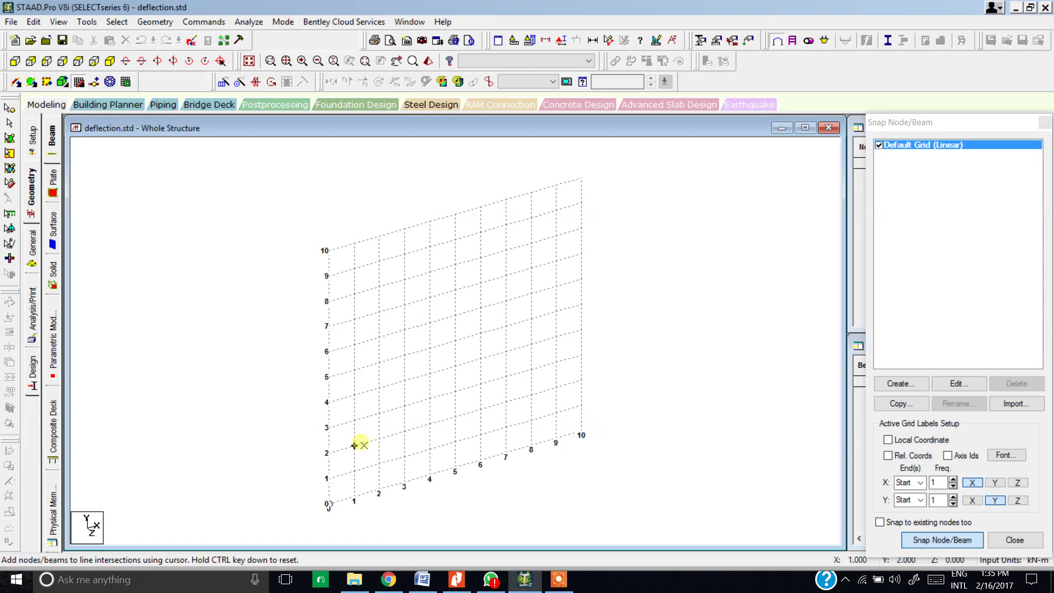
# Step: Draw a beam along the X axis from the origin to X = 3 m on the default grid and show it from the front
pyautogui.click(328, 503)
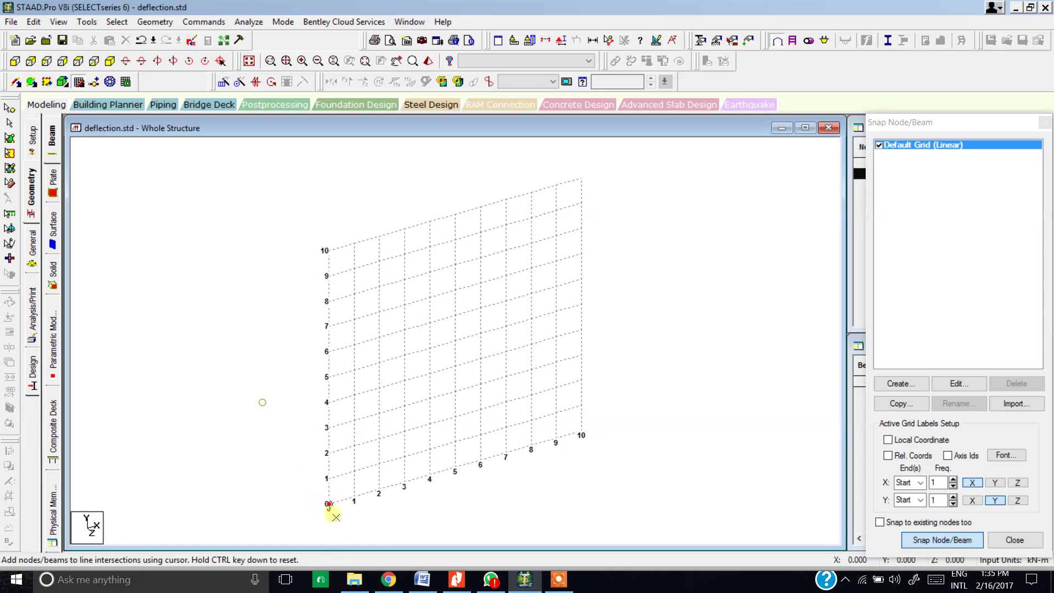
pyautogui.click(405, 482)
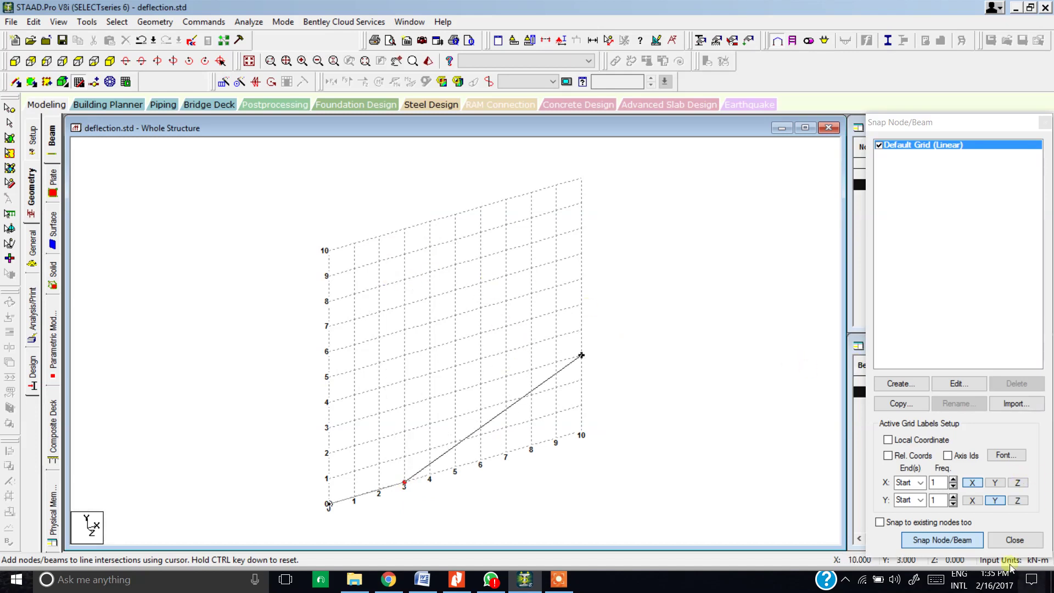
pyautogui.click(960, 542)
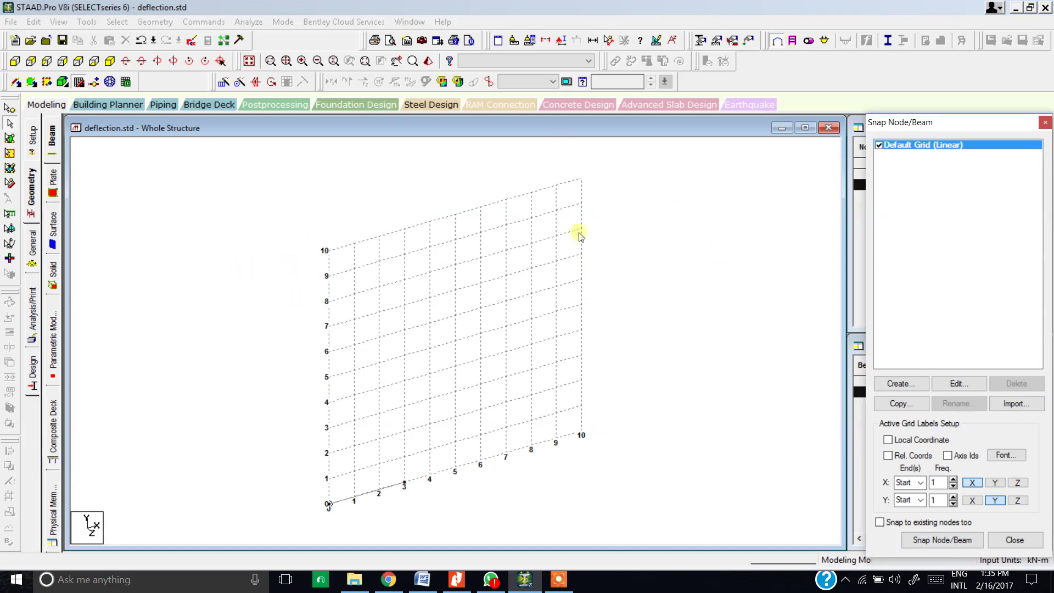
pyautogui.click(63, 82)
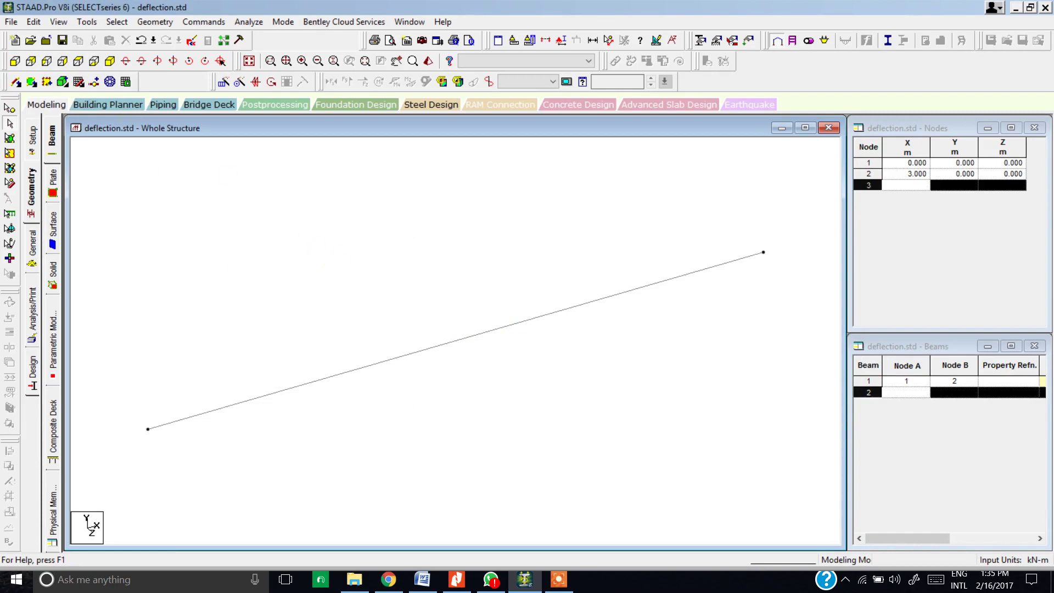
pyautogui.click(16, 61)
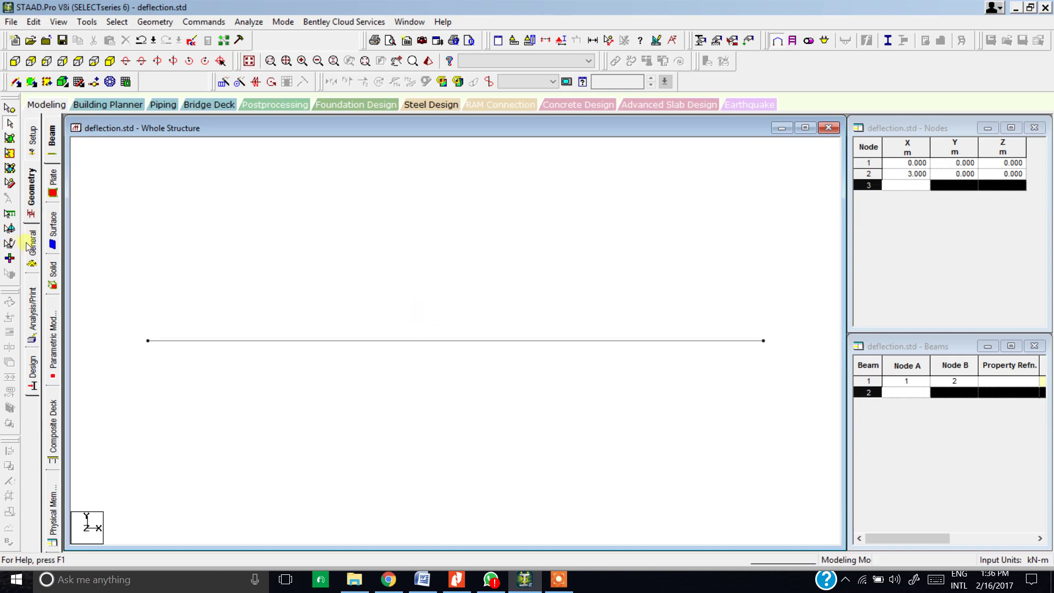
# Step: Create an isotropic material titled CustomMaterial with a Young's modulus of 210000000 kN/m2 and a Poisson's ratio of 0.17
pyautogui.click(29, 244)
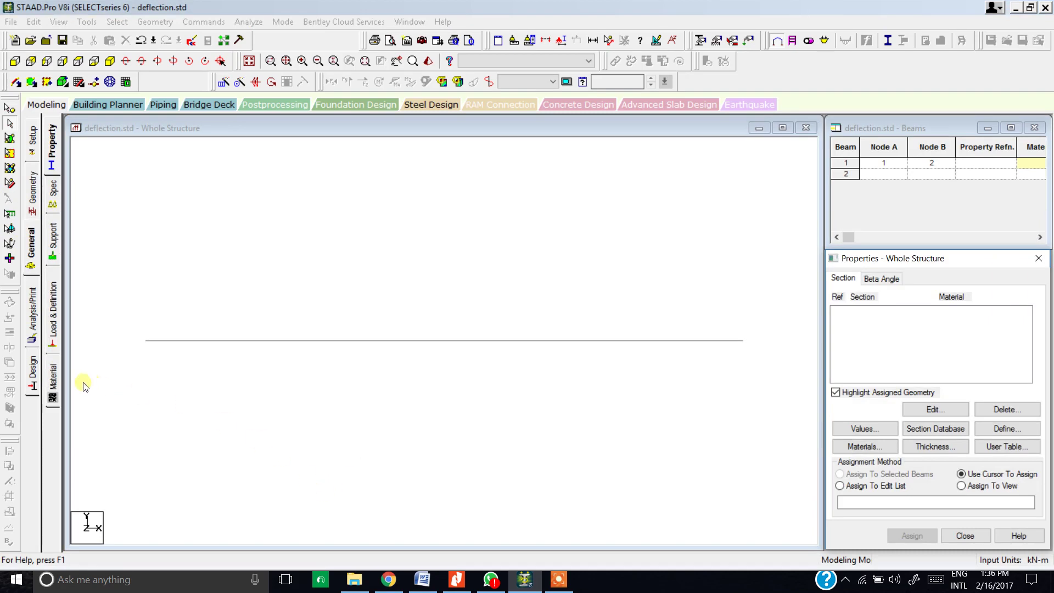
pyautogui.click(53, 381)
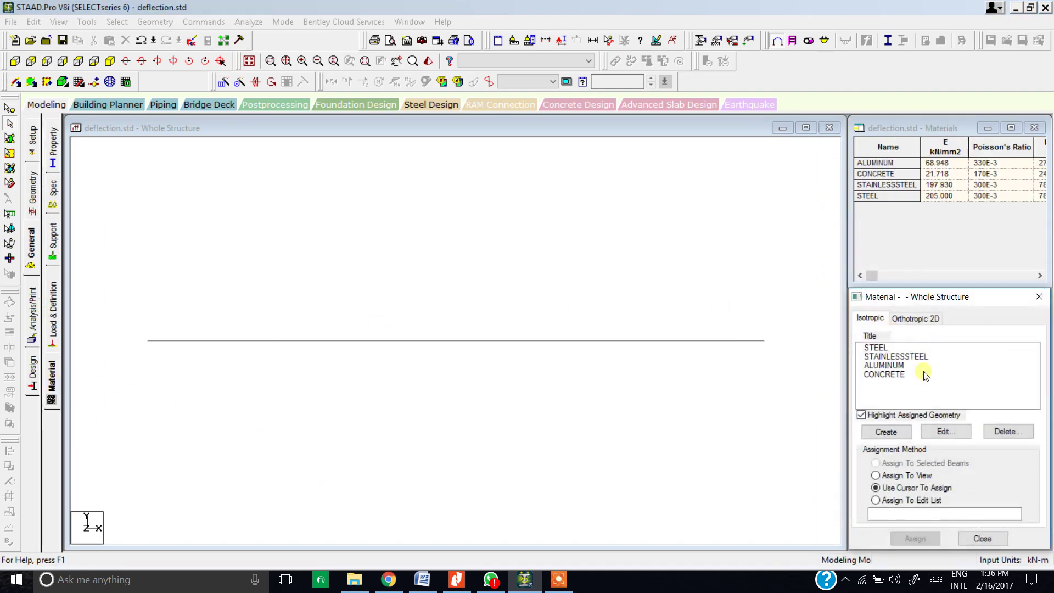
pyautogui.click(886, 432)
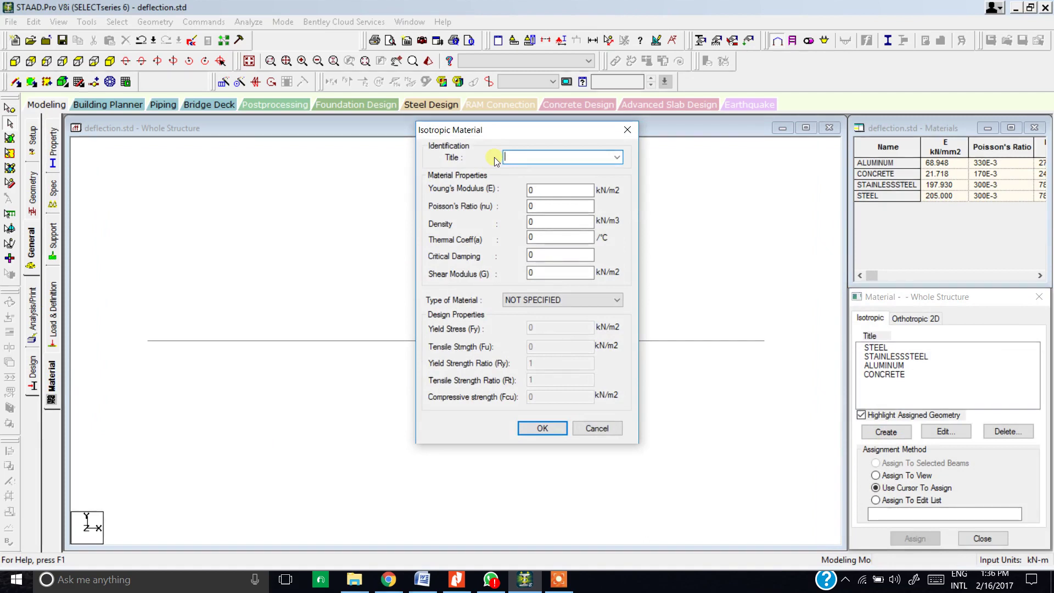
pyautogui.write('Cus')
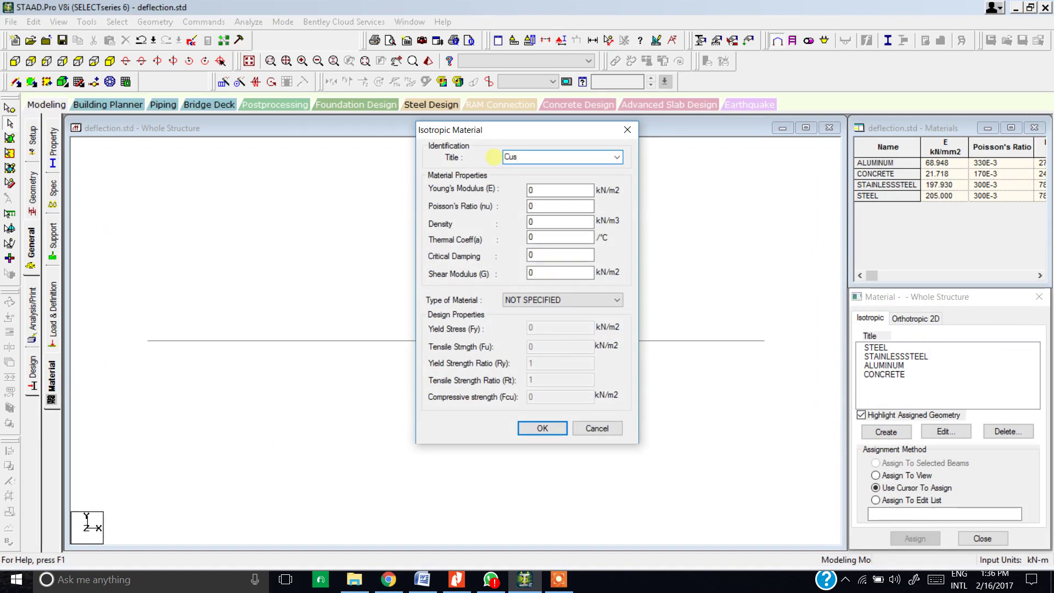
pyautogui.write('tomMaterial')
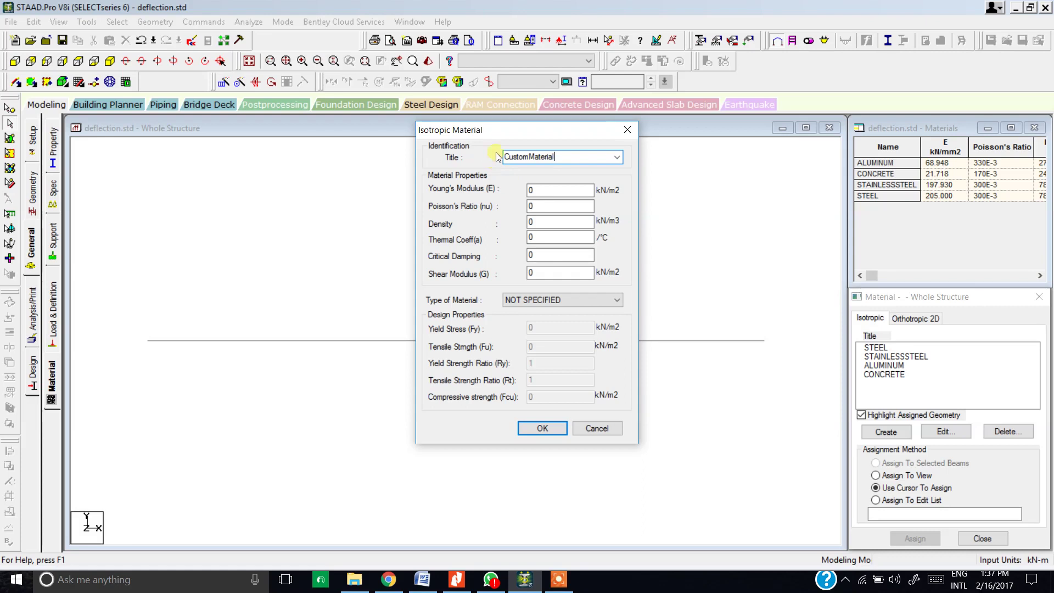
pyautogui.click(529, 157)
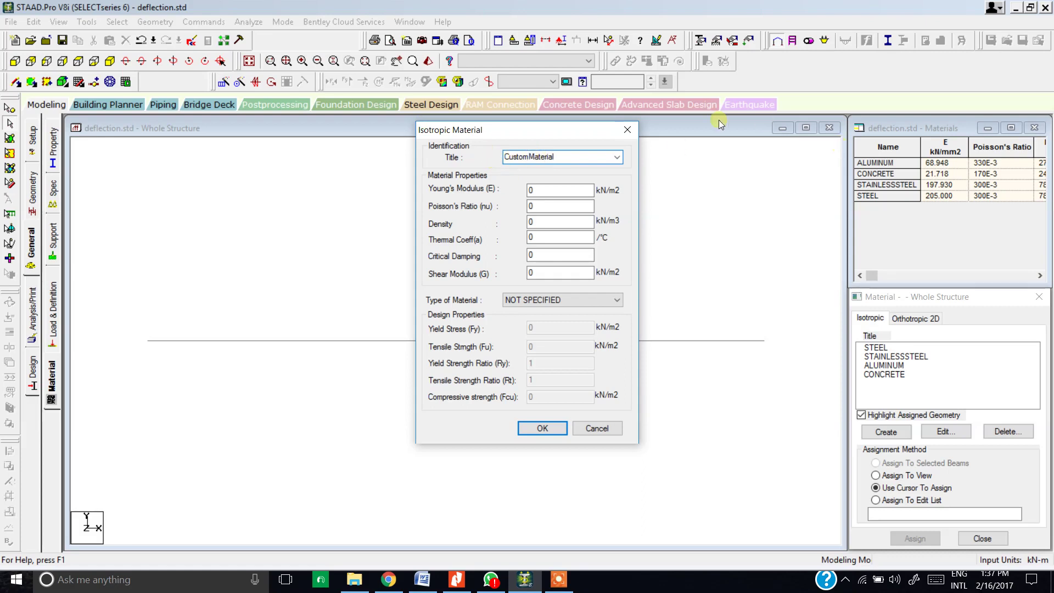
pyautogui.press('Tab')
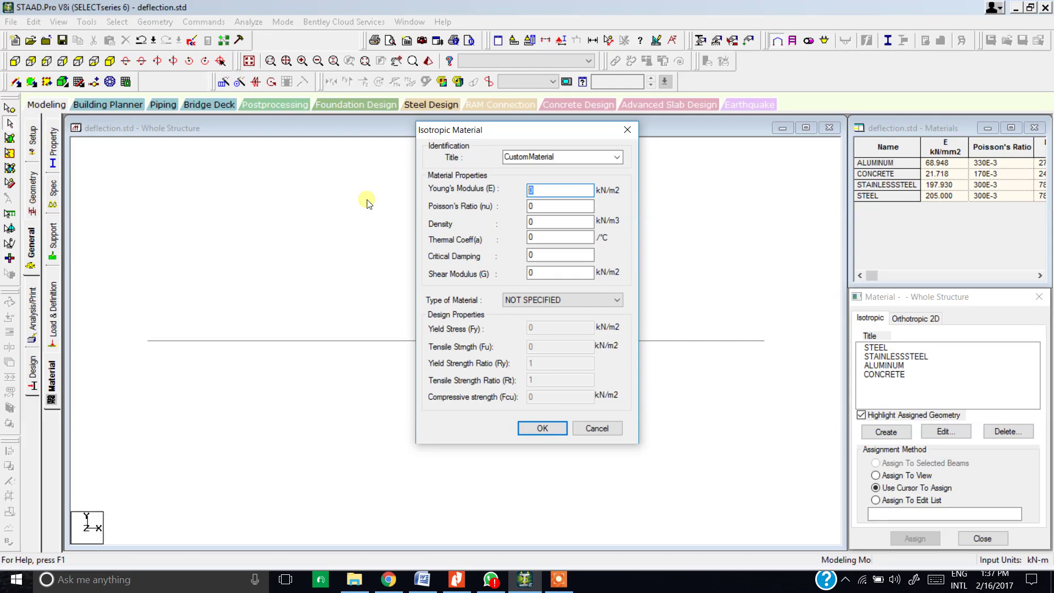
pyautogui.write('210000000')
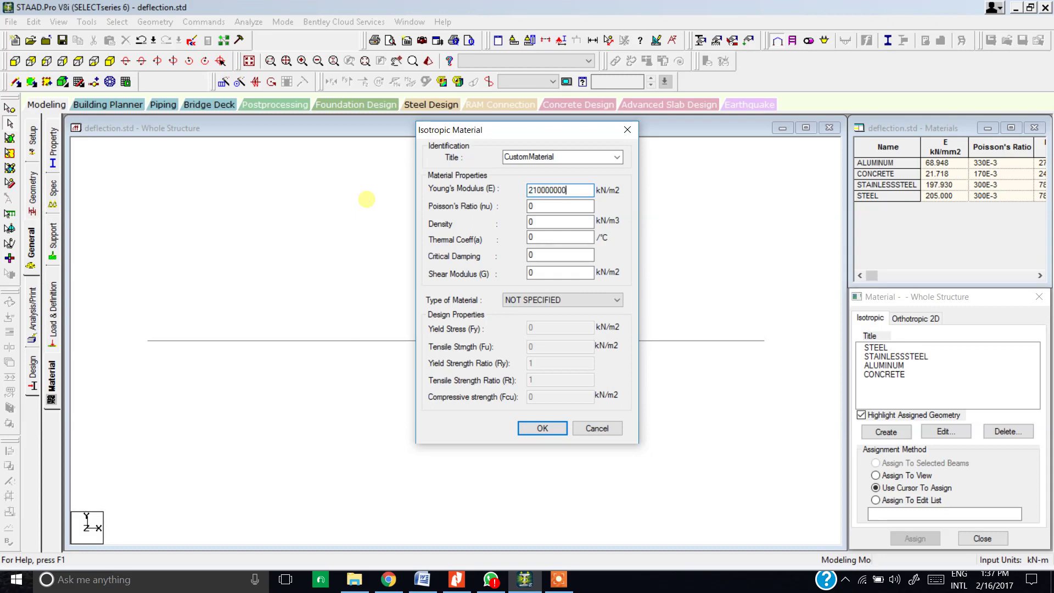
pyautogui.doubleClick(558, 207)
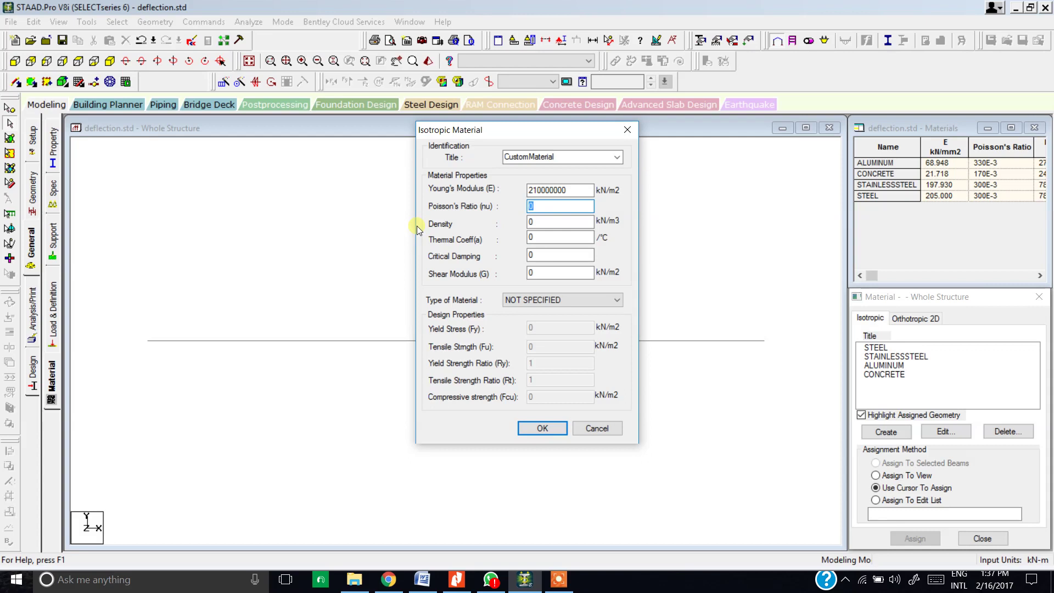
pyautogui.write('0.17')
pyautogui.click(542, 428)
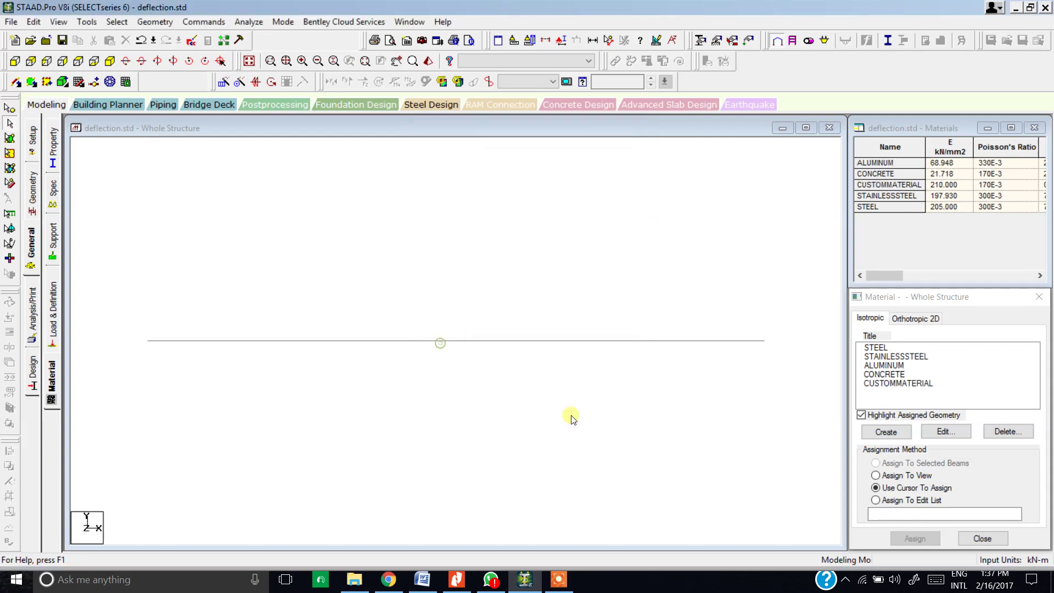
pyautogui.click(925, 385)
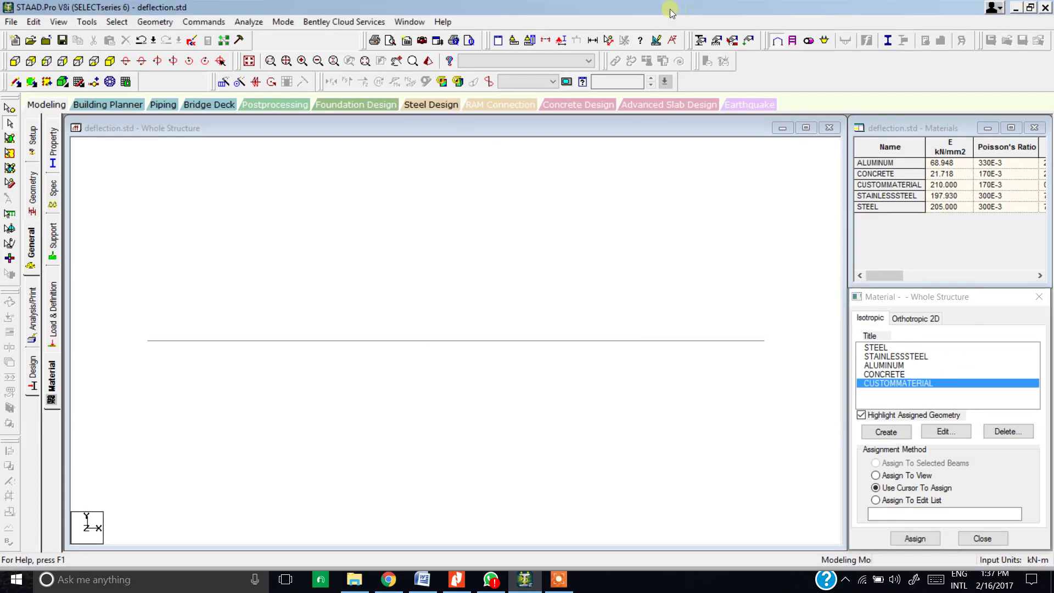
# Step: Define a rectangular section with YD 0.300 m and ZD 0.15 m, using CUSTOMMATERIAL as its material
pyautogui.click(699, 41)
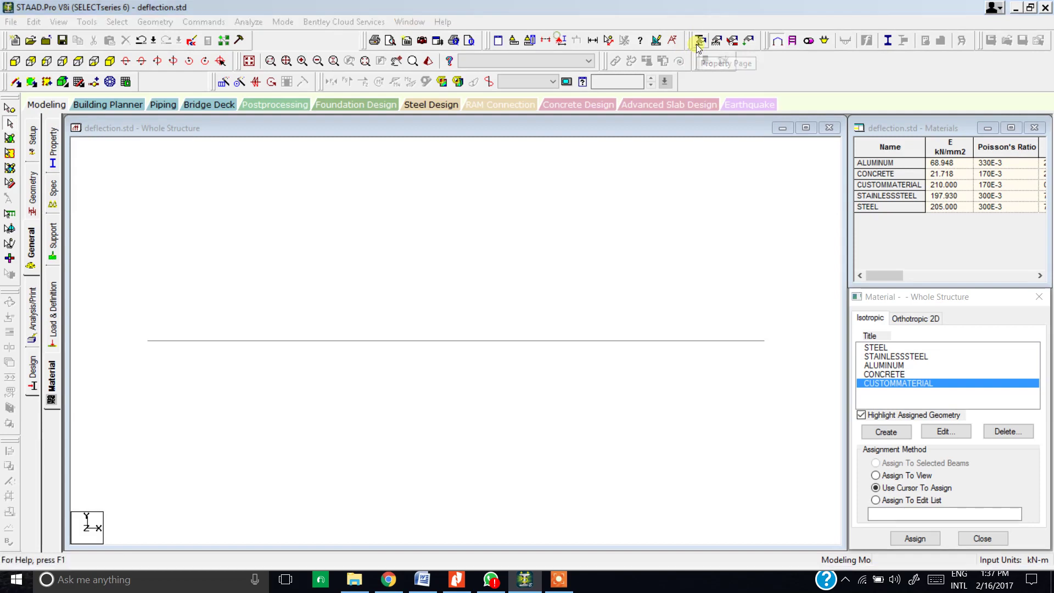
pyautogui.click(181, 208)
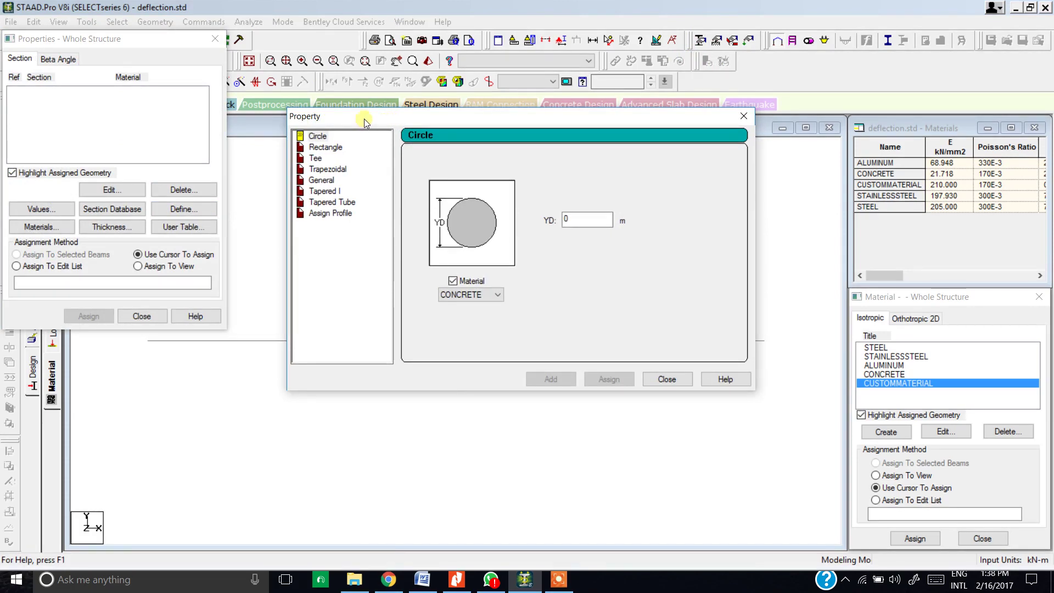
pyautogui.click(332, 147)
pyautogui.click(588, 210)
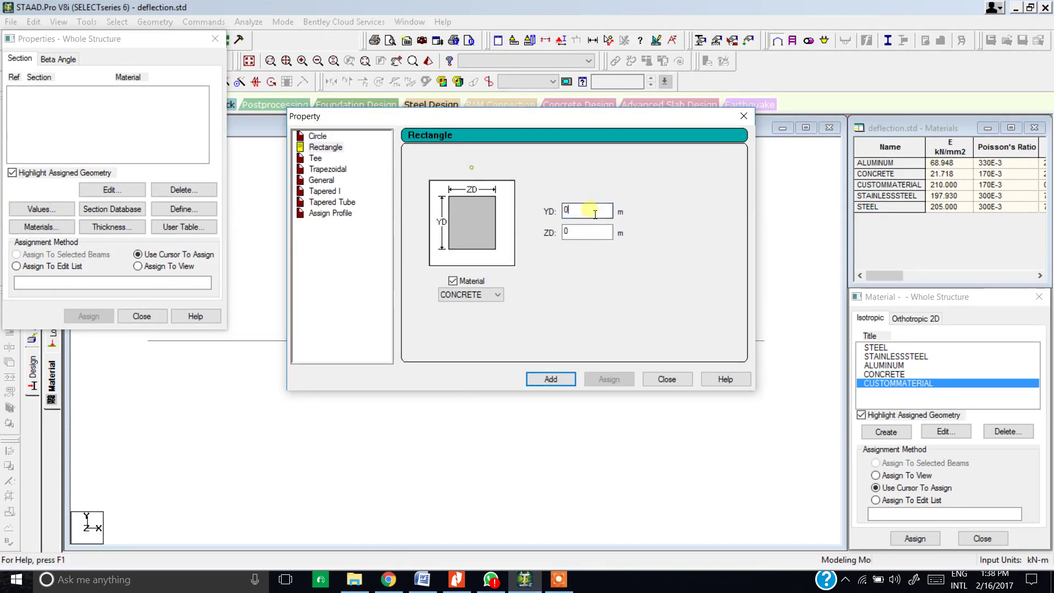
pyautogui.write('0.300')
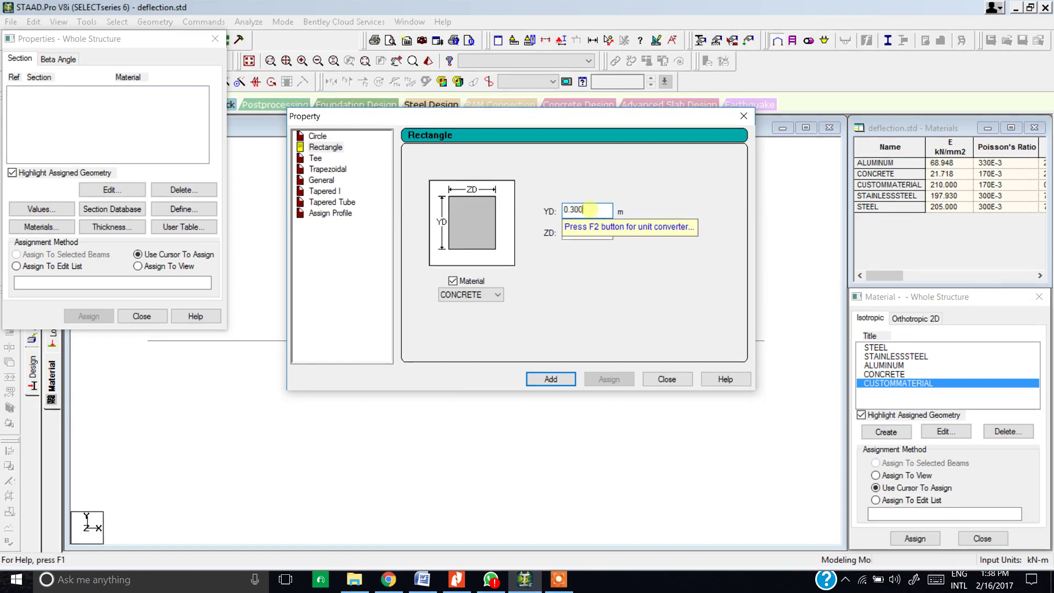
pyautogui.click(608, 234)
pyautogui.write('0.15')
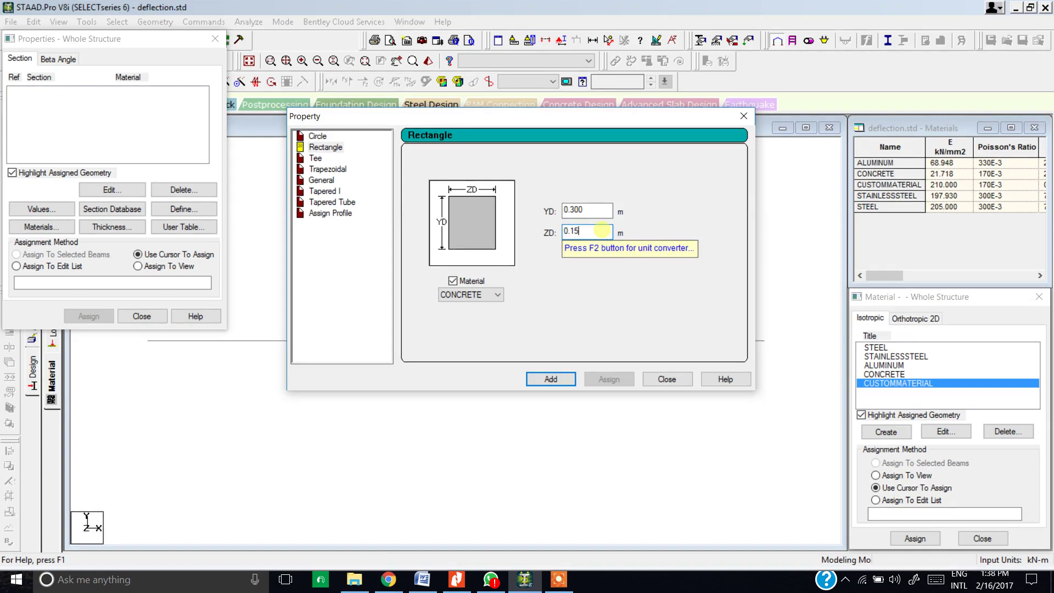
pyautogui.click(472, 294)
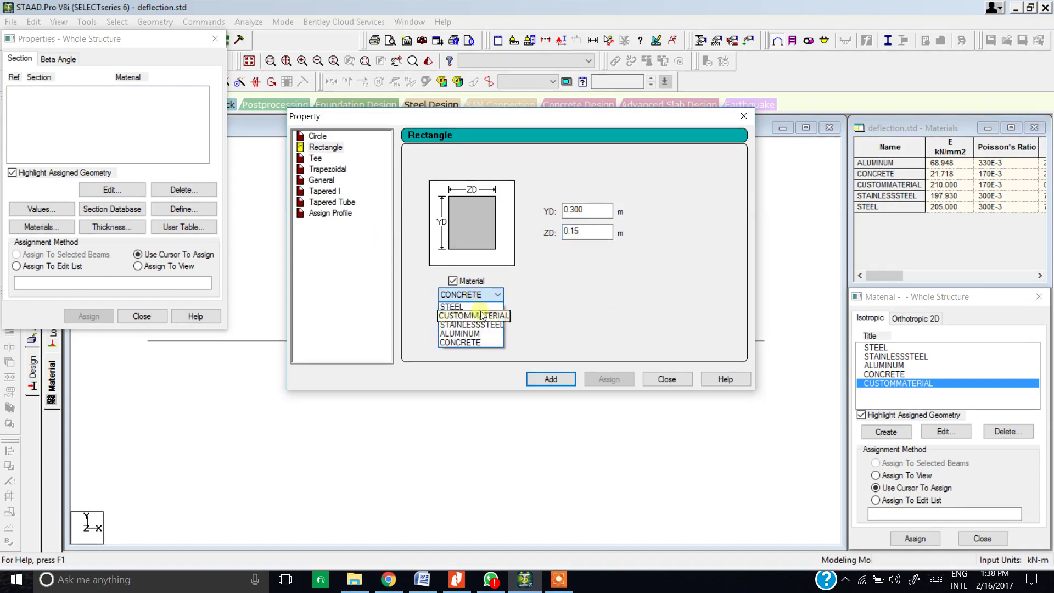
pyautogui.click(483, 316)
pyautogui.click(568, 378)
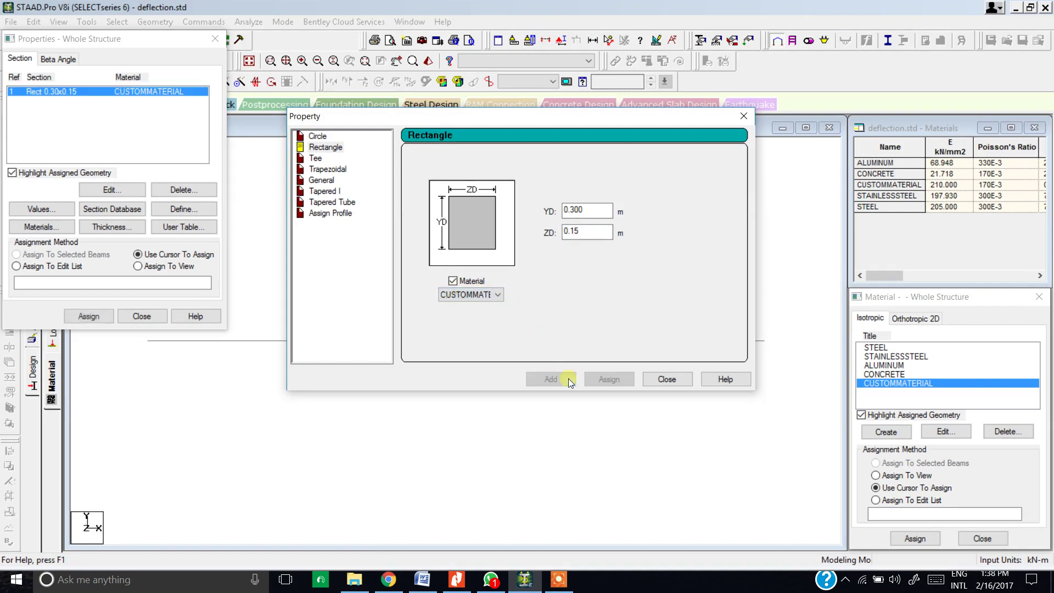
pyautogui.click(654, 382)
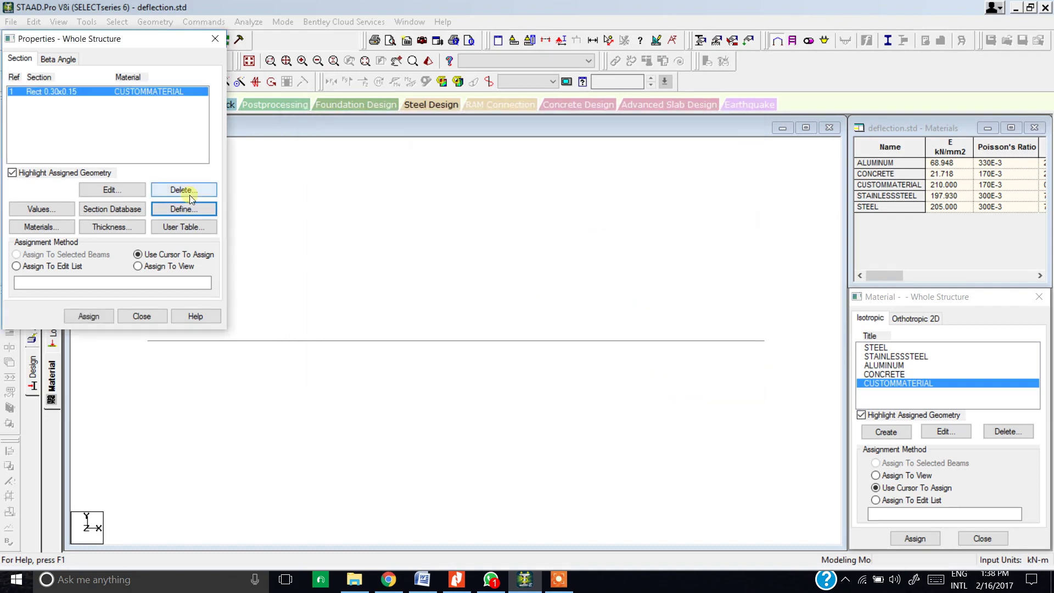
# Step: Assign the 0.30x0.15 rectangular section to the beam with the Assign To View method
pyautogui.click(186, 267)
pyautogui.click(105, 316)
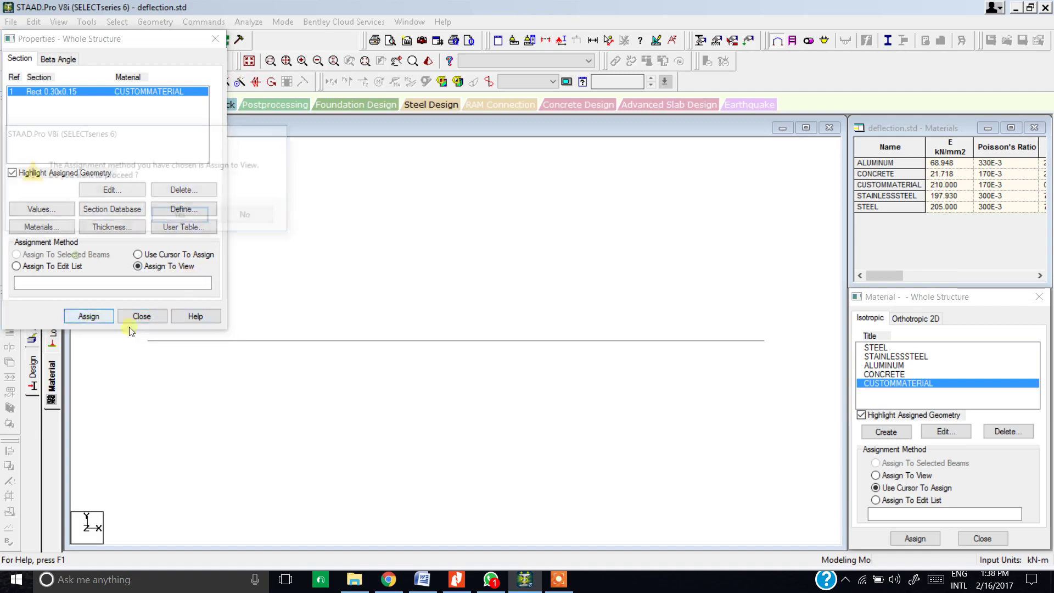
pyautogui.click(183, 216)
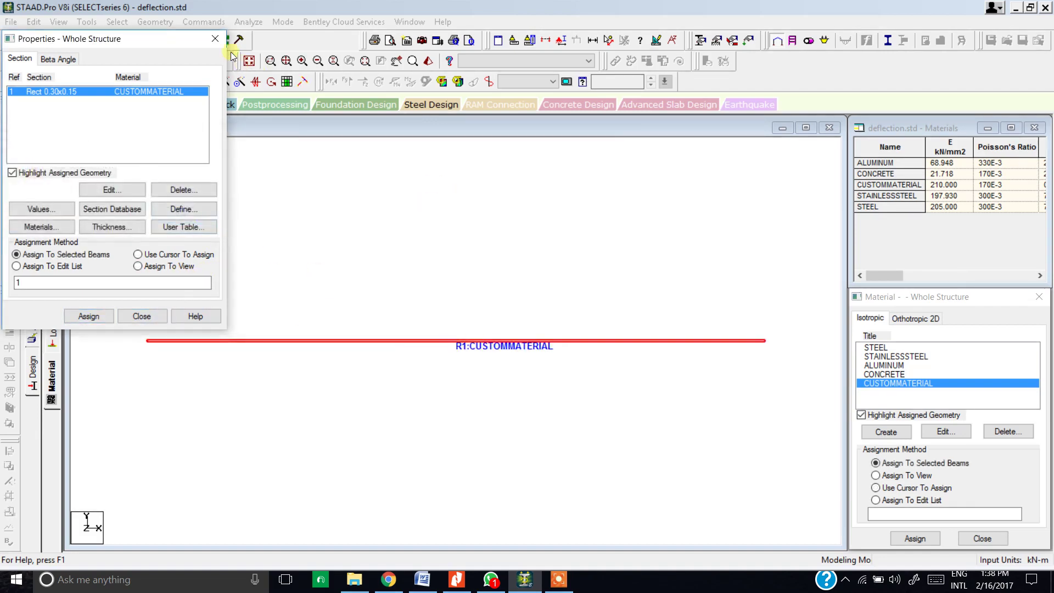
pyautogui.click(213, 40)
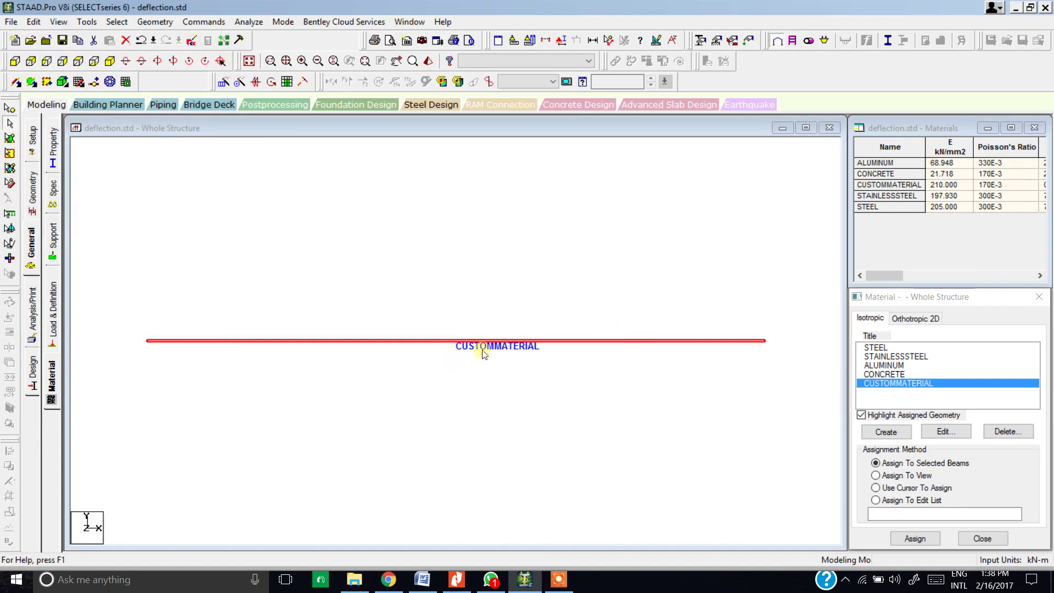
pyautogui.click(550, 326)
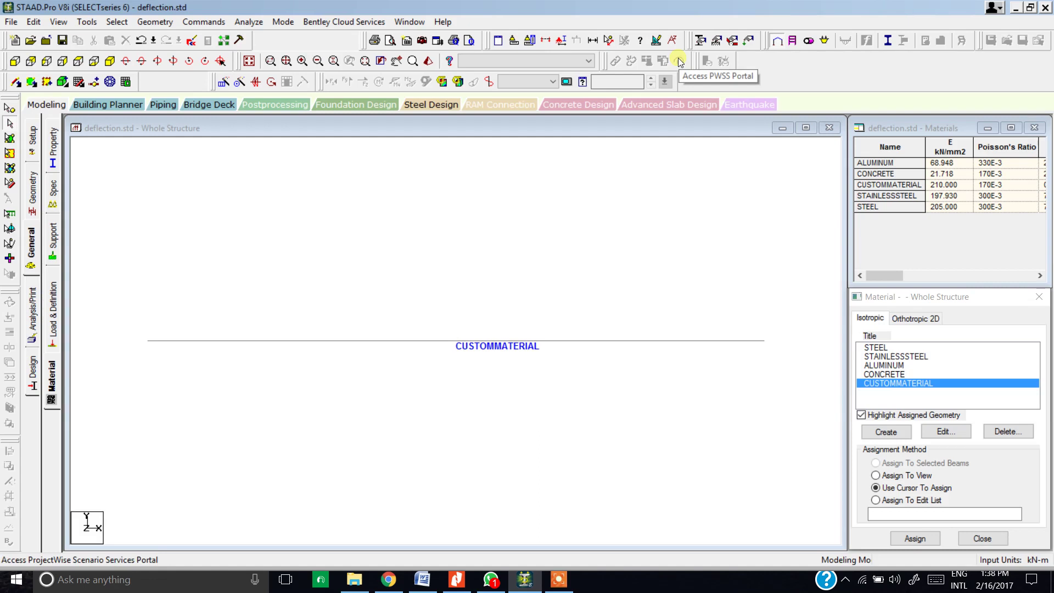
# Step: Create a fixed support and assign it to the beam's start node at the origin with the Use Cursor To Assign method
pyautogui.click(717, 46)
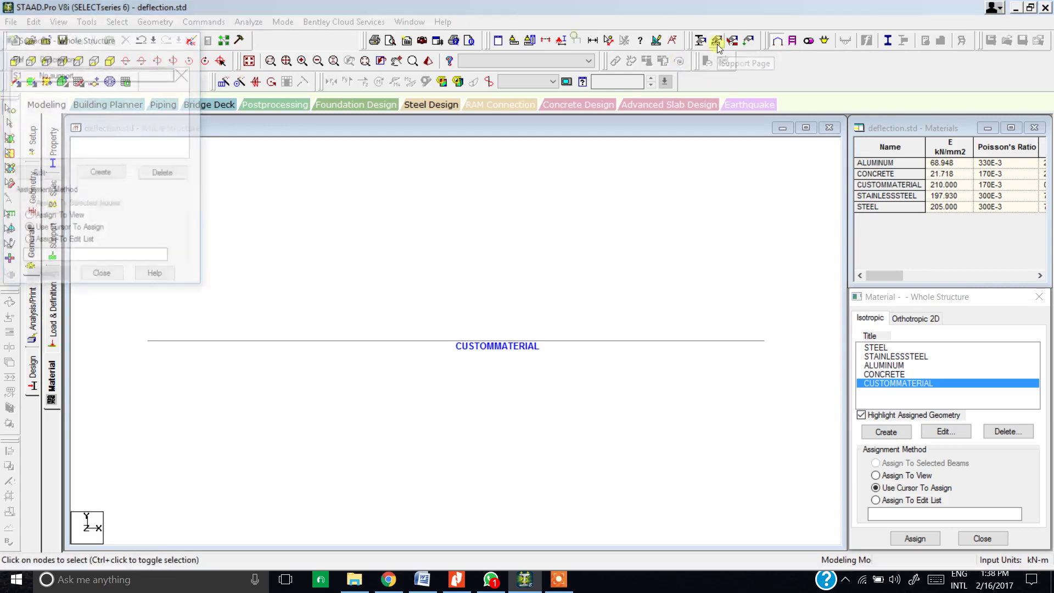
pyautogui.click(95, 174)
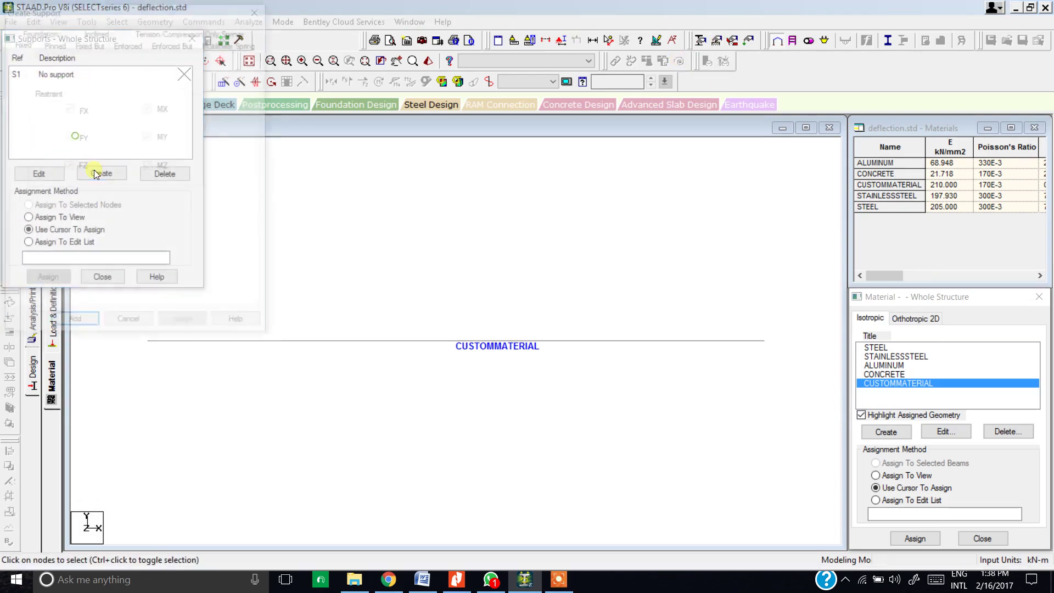
pyautogui.moveTo(90, 9); pyautogui.dragTo(254, 18)
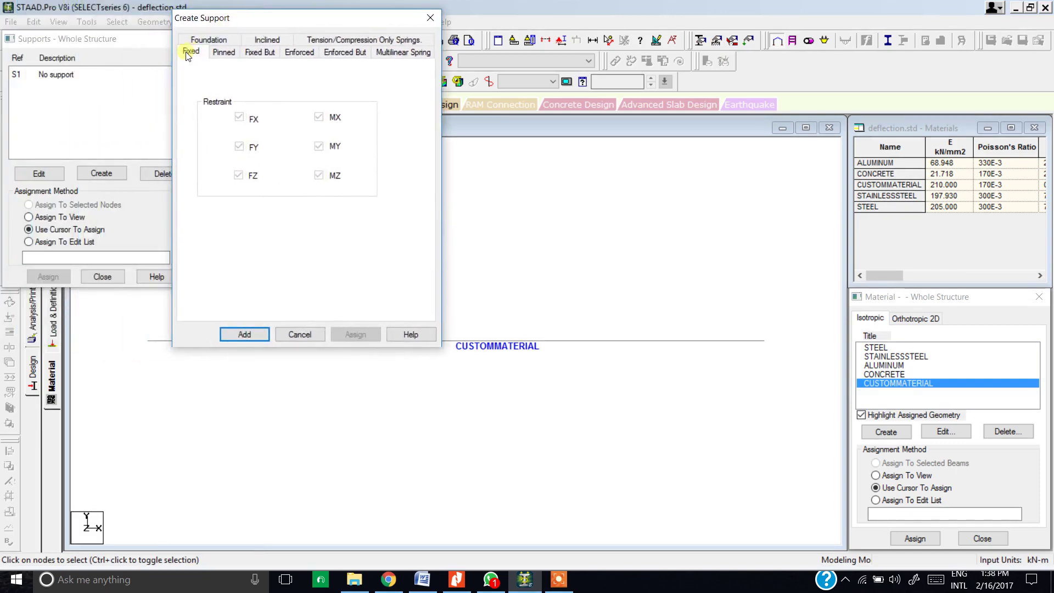
pyautogui.click(246, 334)
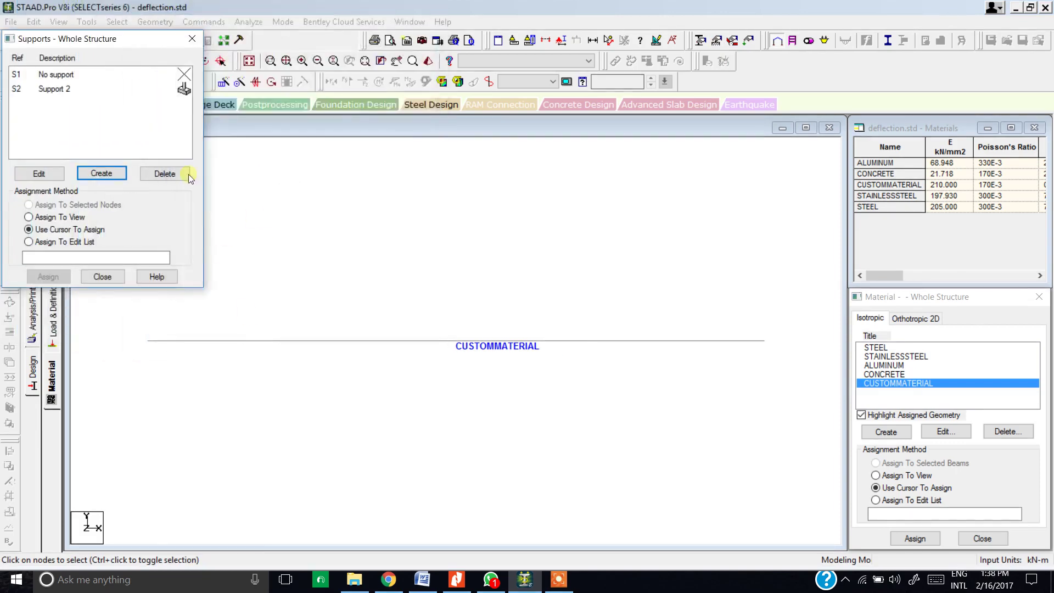
pyautogui.click(44, 89)
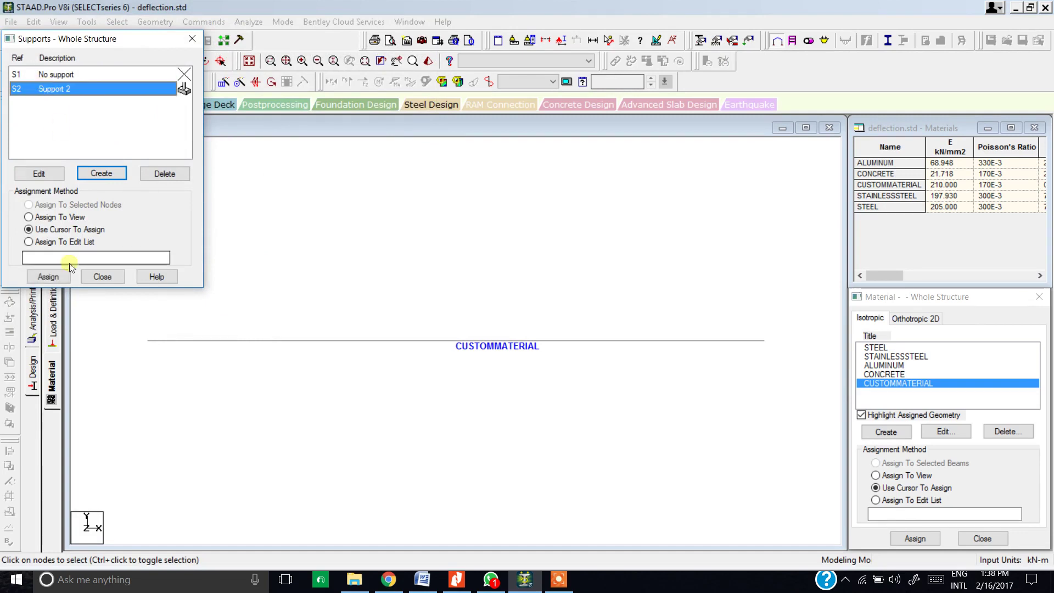
pyautogui.click(55, 282)
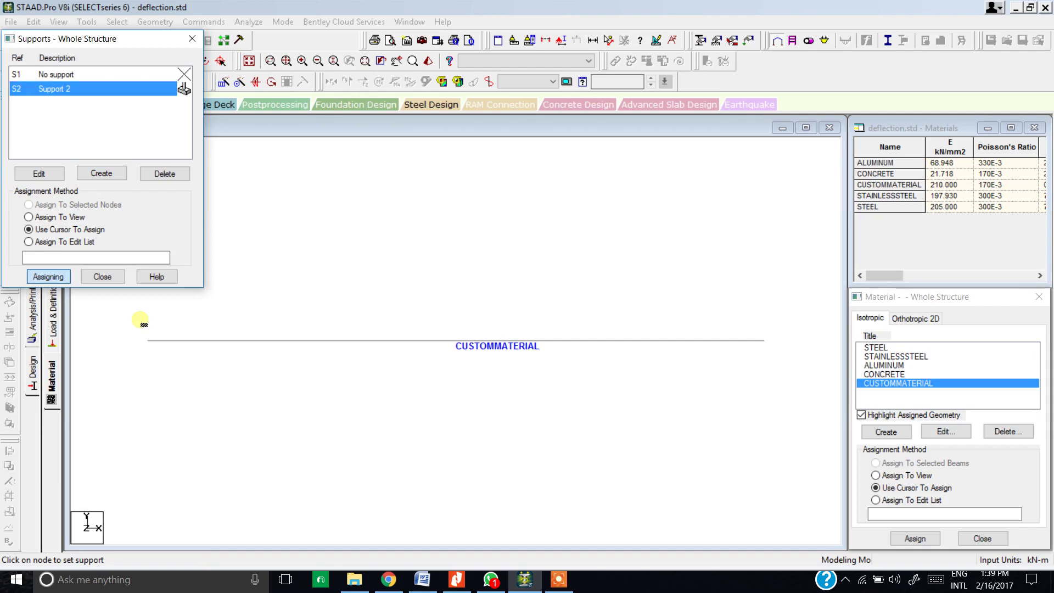
pyautogui.click(148, 342)
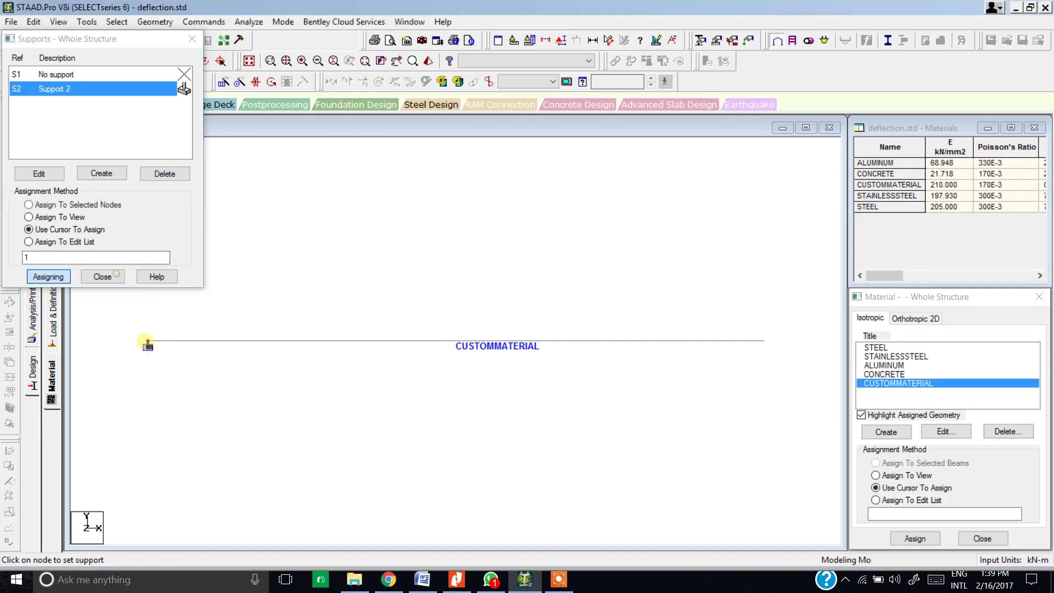
pyautogui.click(102, 276)
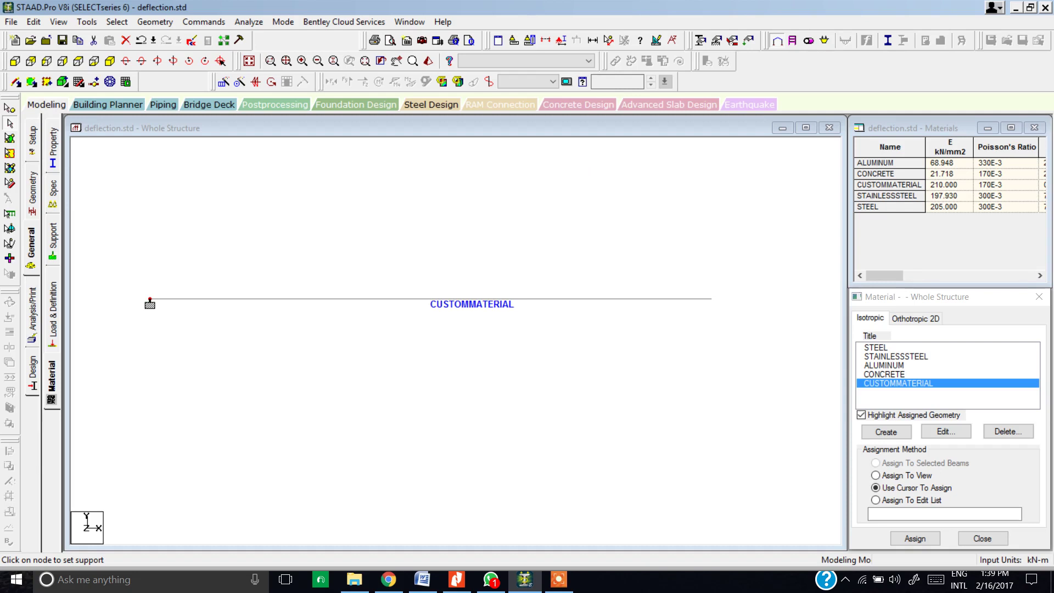
# Step: Add primary load case 1 with loading type Dead and the title "UDL and Point LOAD"
pyautogui.click(748, 40)
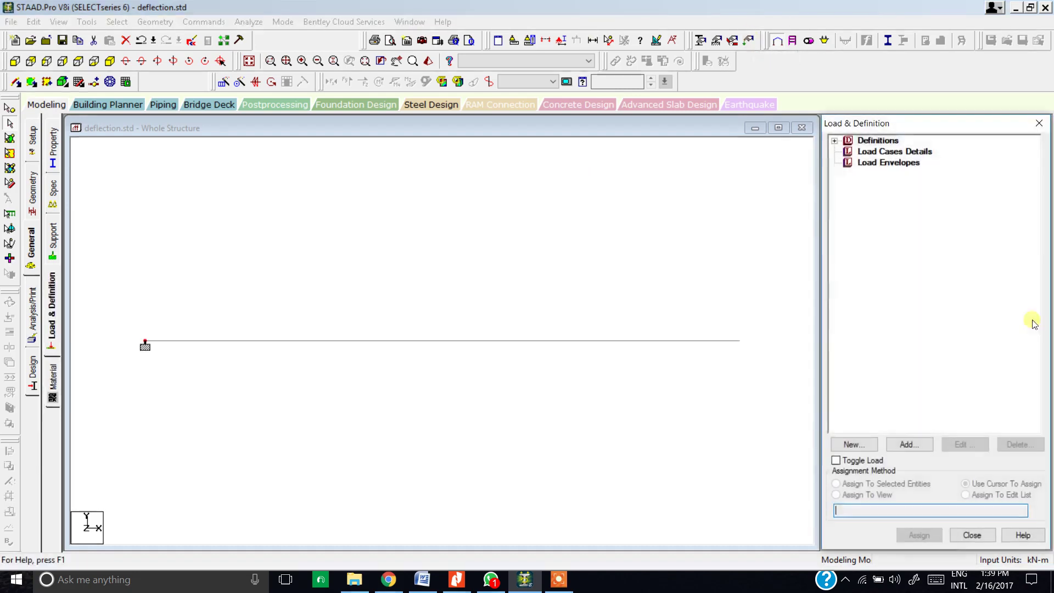
pyautogui.click(910, 153)
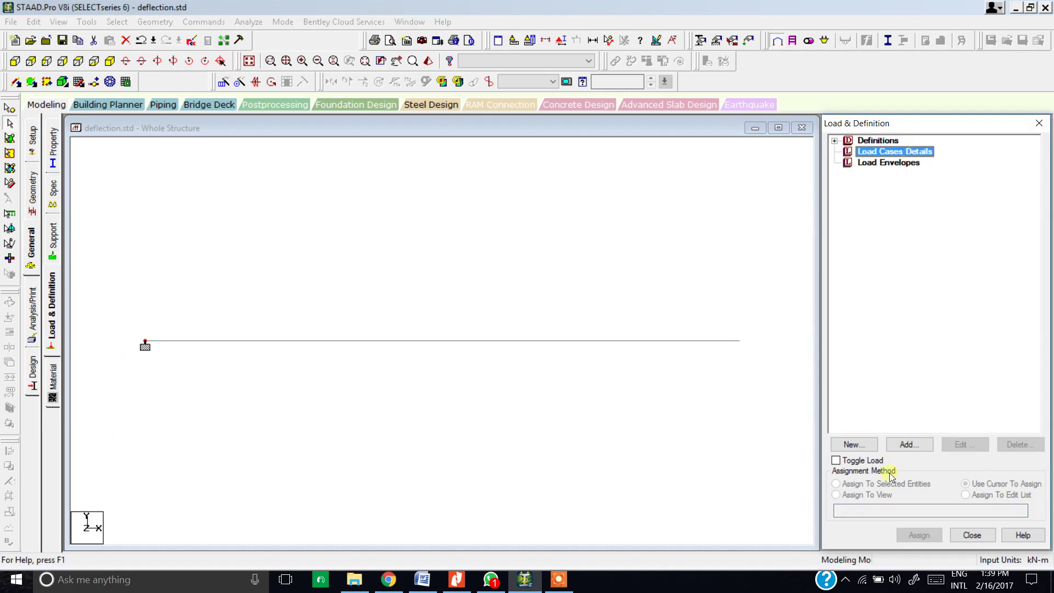
pyautogui.click(908, 444)
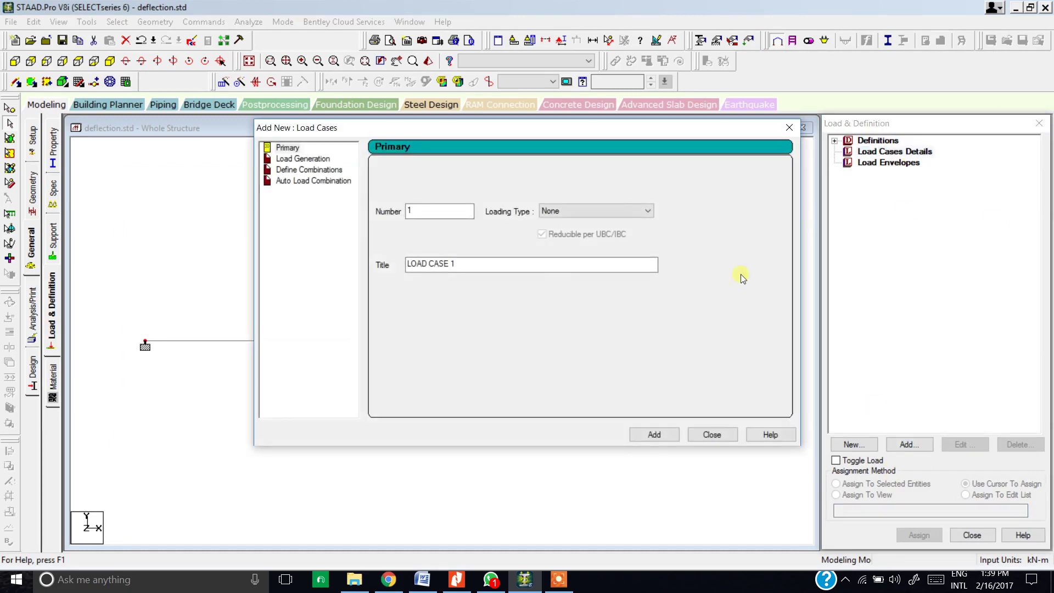
pyautogui.click(623, 211)
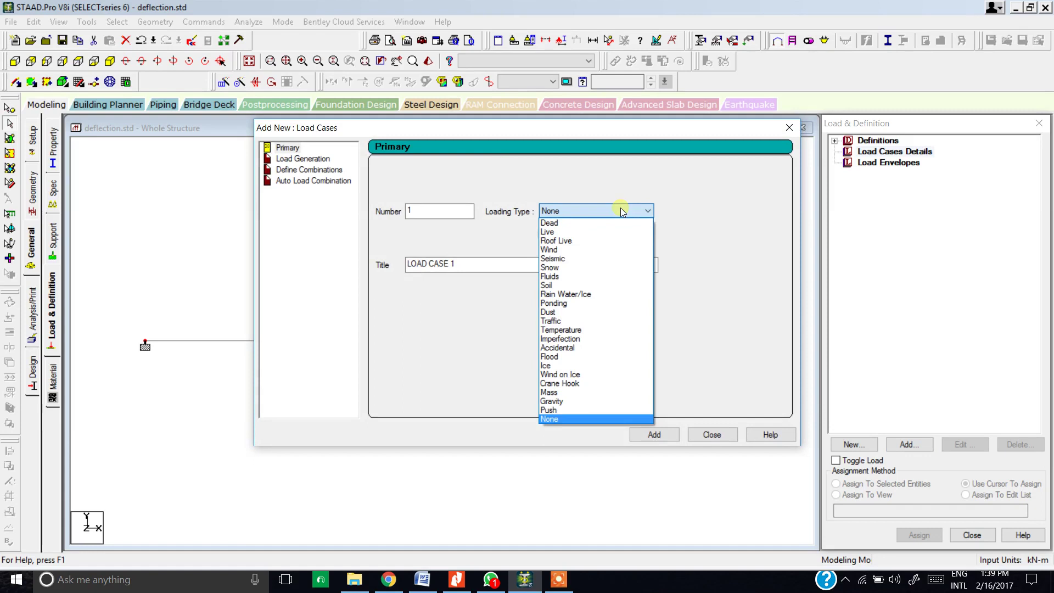
pyautogui.click(619, 224)
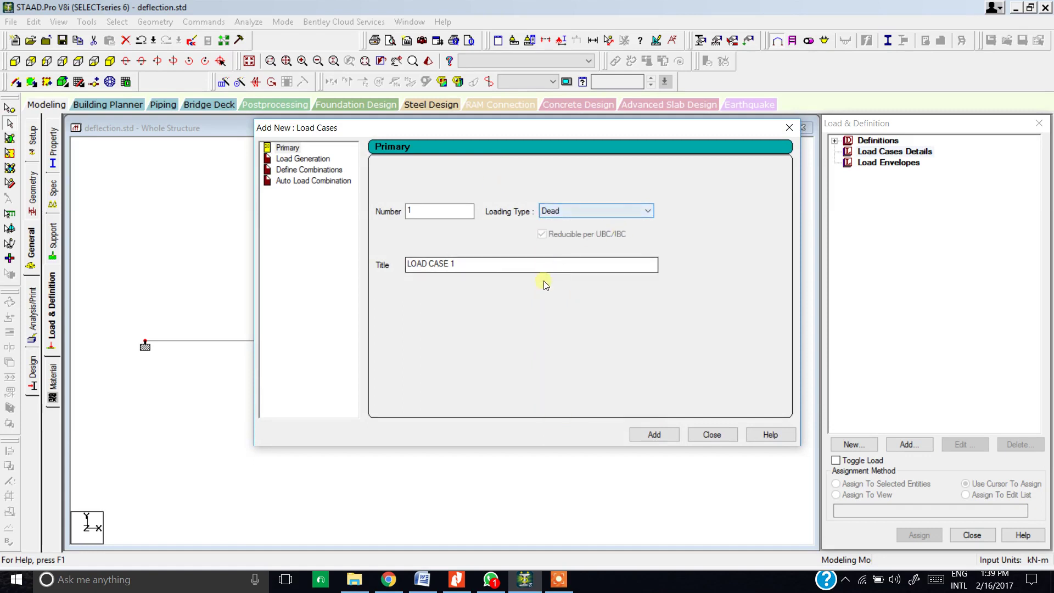
pyautogui.click(511, 266)
pyautogui.doubleClick(510, 266)
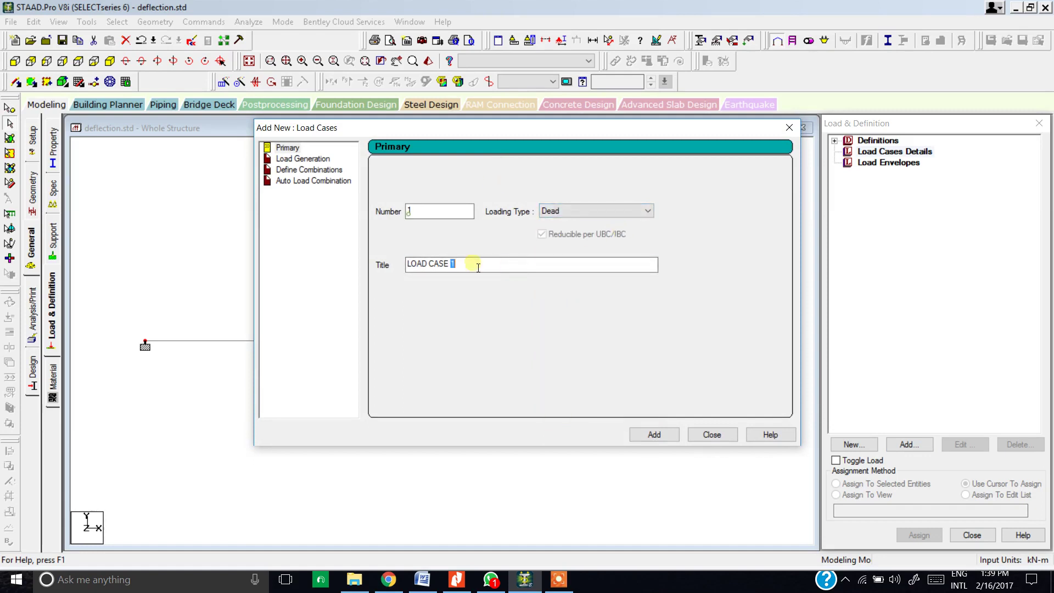
pyautogui.moveTo(478, 267); pyautogui.dragTo(247, 259)
pyautogui.write('UDL')
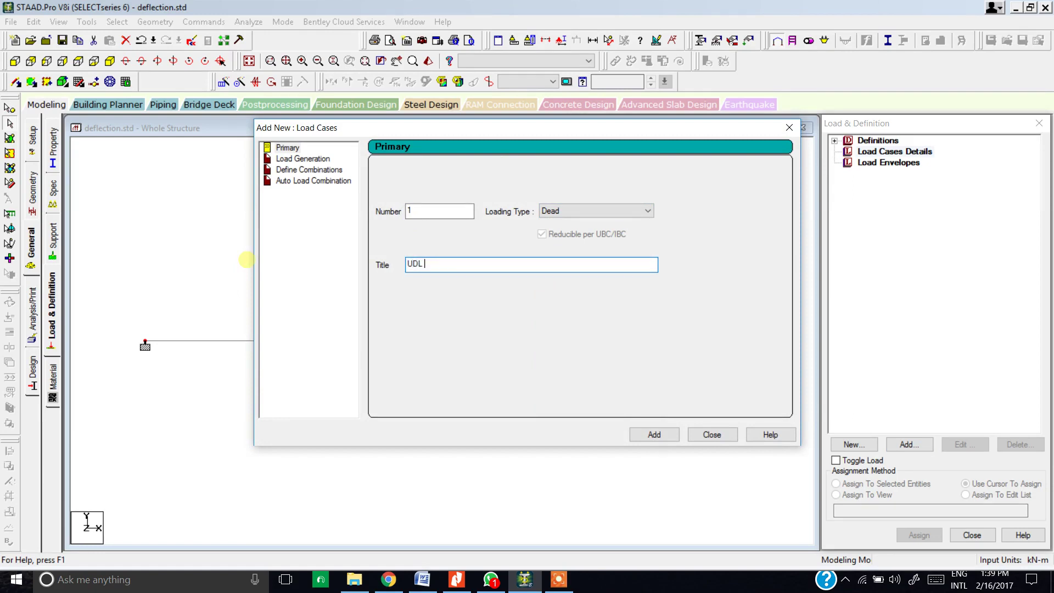
pyautogui.write(' and Point LOAD')
pyautogui.click(652, 434)
pyautogui.click(698, 436)
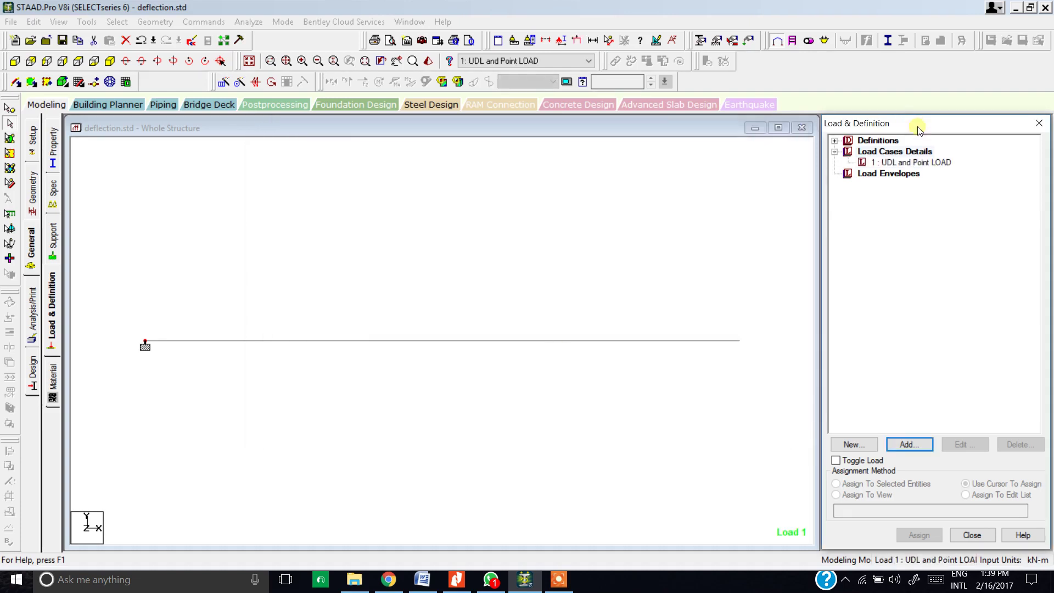
# Step: Add a uniform member force of -20 kN/m in the GY direction to the UDL and Point LOAD case
pyautogui.click(934, 162)
pyautogui.click(927, 444)
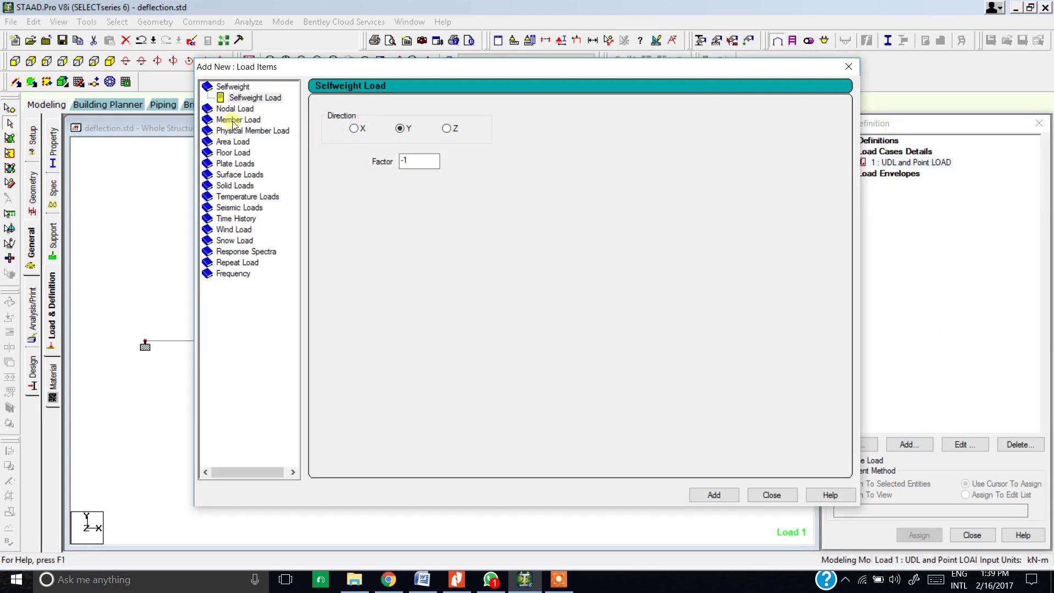
pyautogui.click(234, 120)
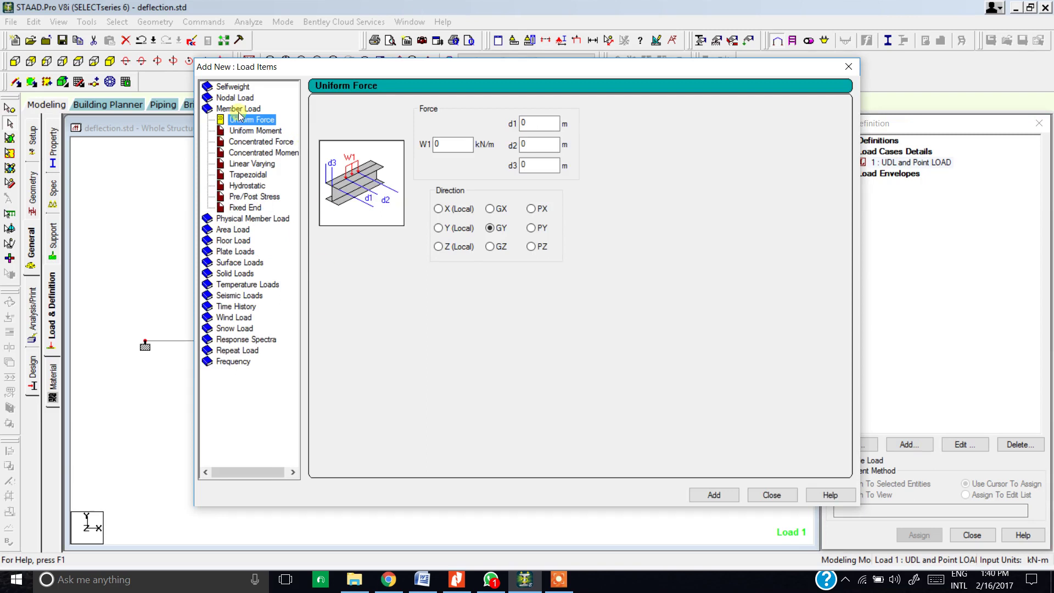
pyautogui.doubleClick(440, 143)
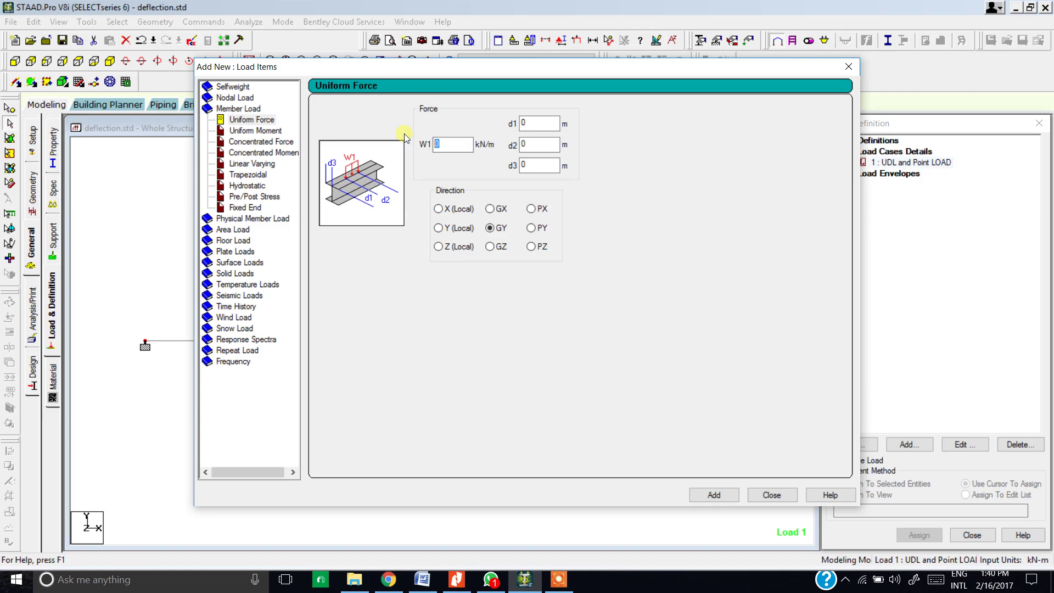
pyautogui.write('-2')
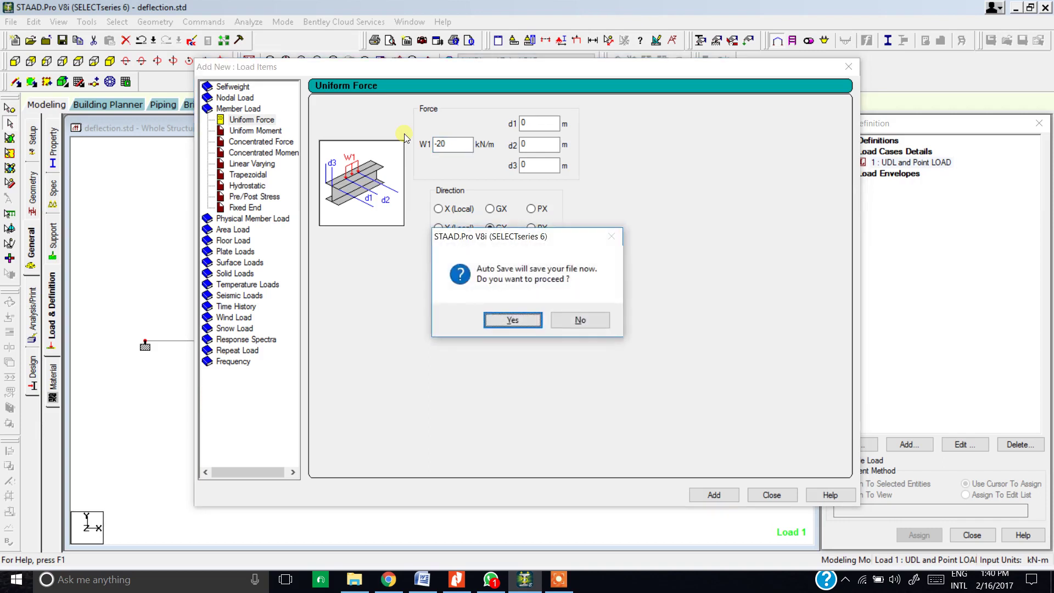
pyautogui.click(596, 322)
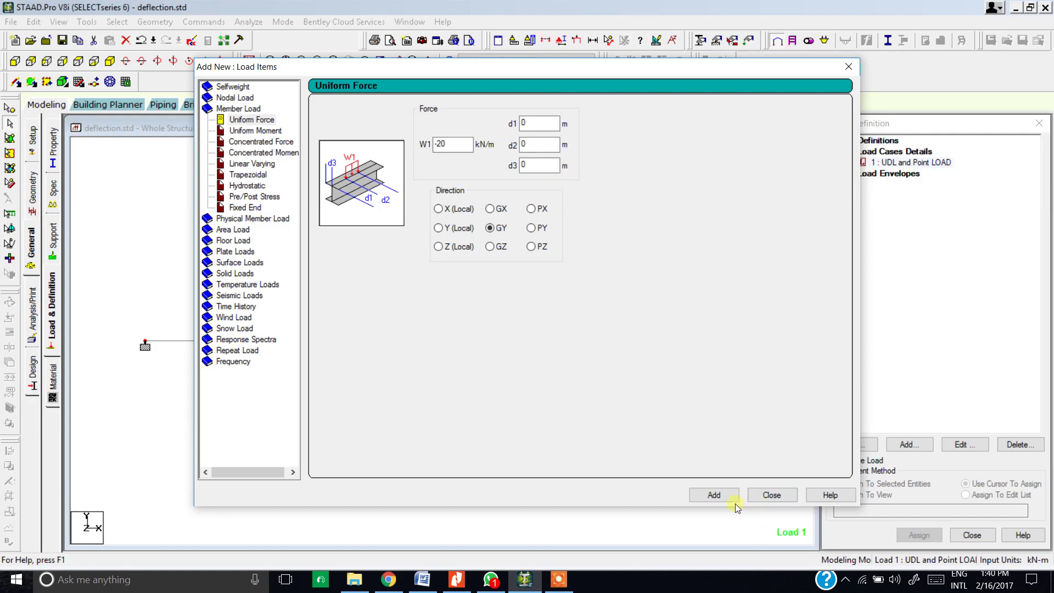
pyautogui.click(715, 495)
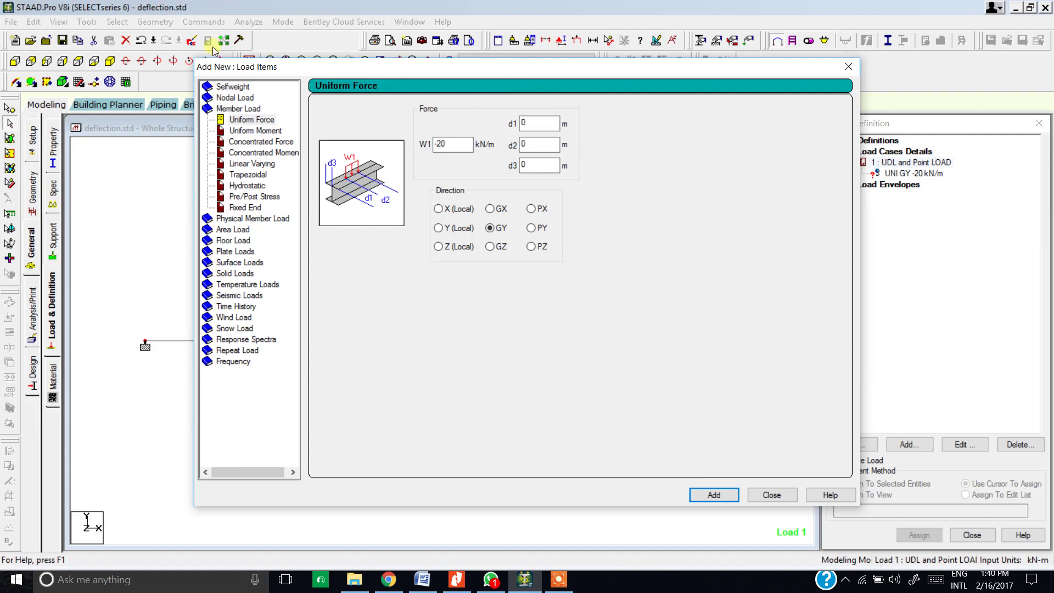
# Step: Add a nodal load with Fy of -30 kN to the same load case and finish adding load items
pyautogui.click(230, 98)
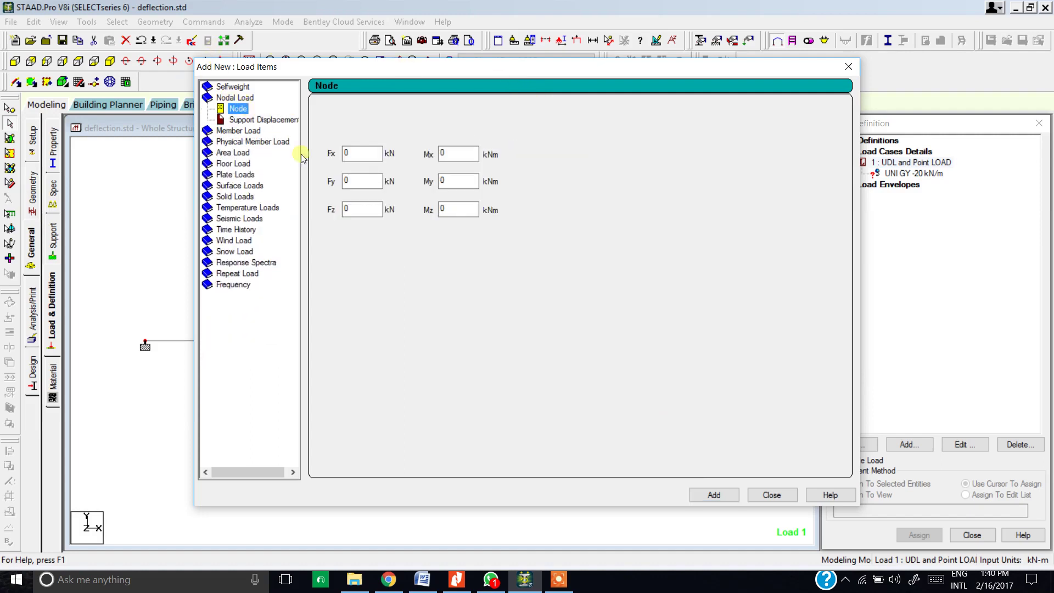
pyautogui.click(354, 181)
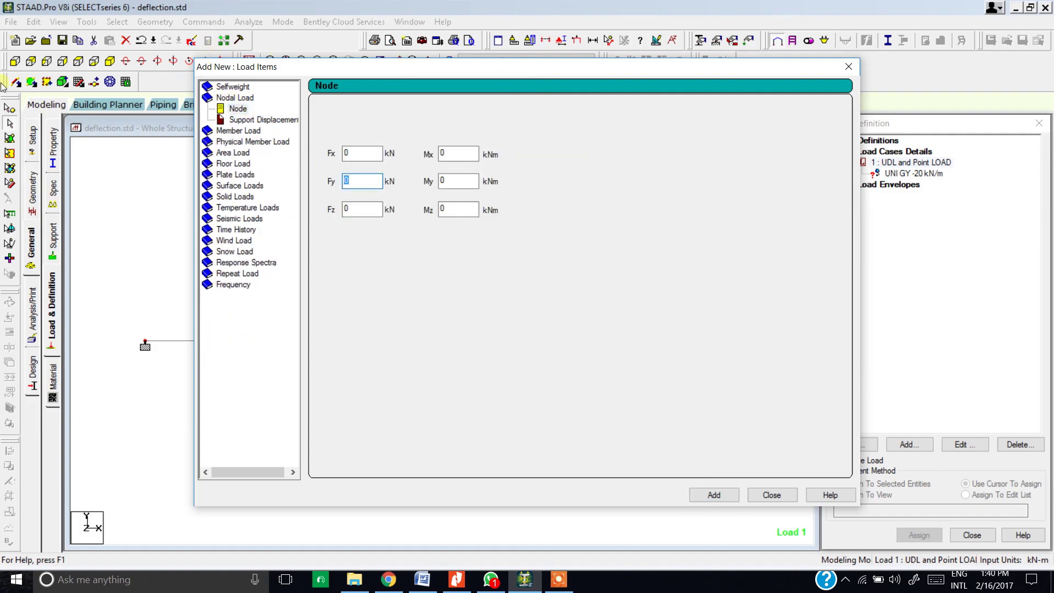
pyautogui.write('-3')
pyautogui.click(705, 494)
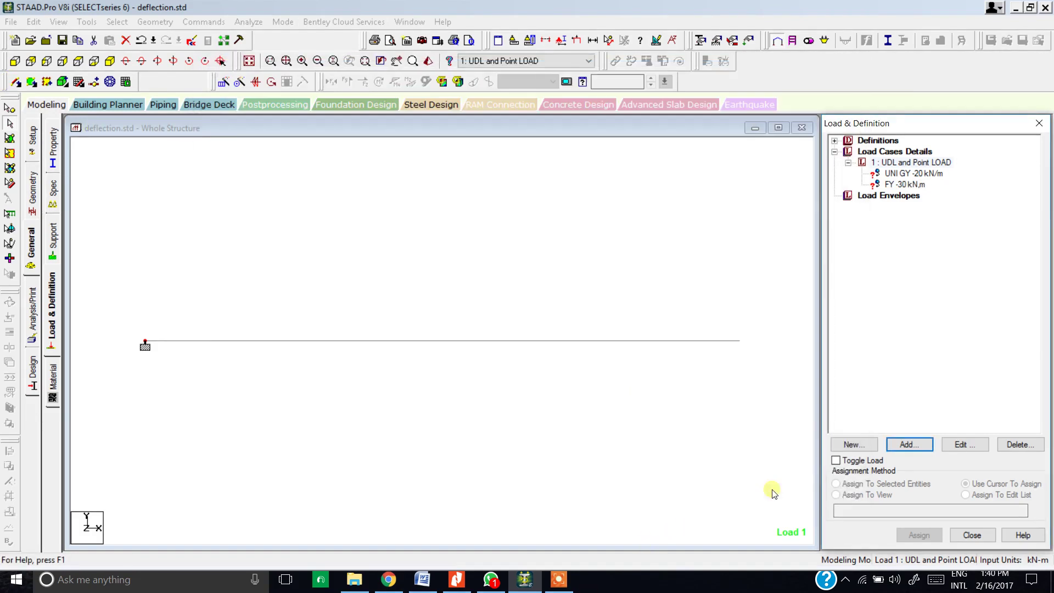
# Step: Assign the UNI GY -20 kN/m load to the beam with the Assign To View method
pyautogui.click(938, 173)
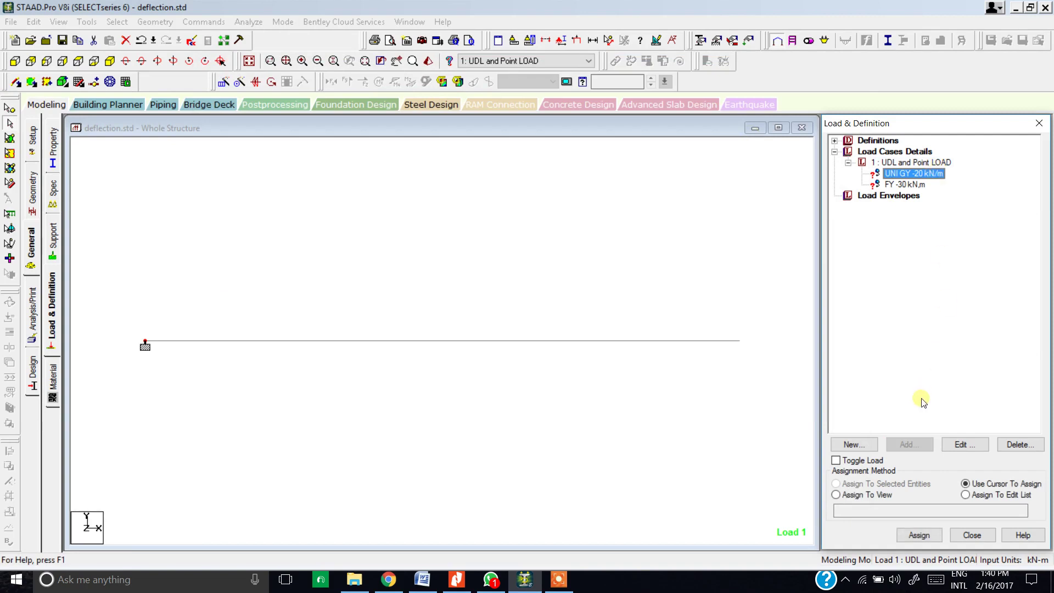
pyautogui.click(881, 494)
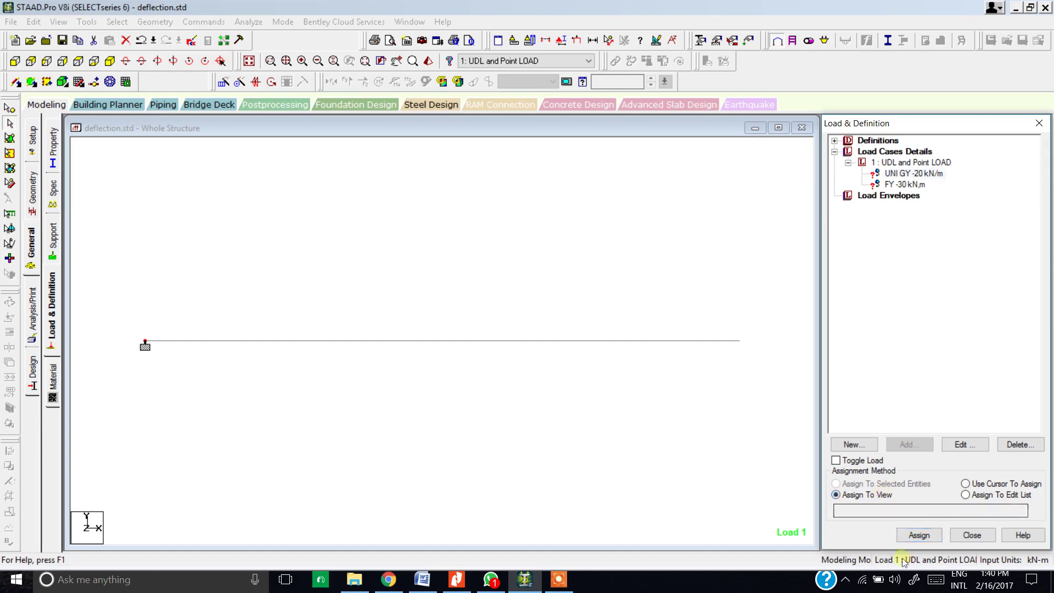
pyautogui.click(918, 534)
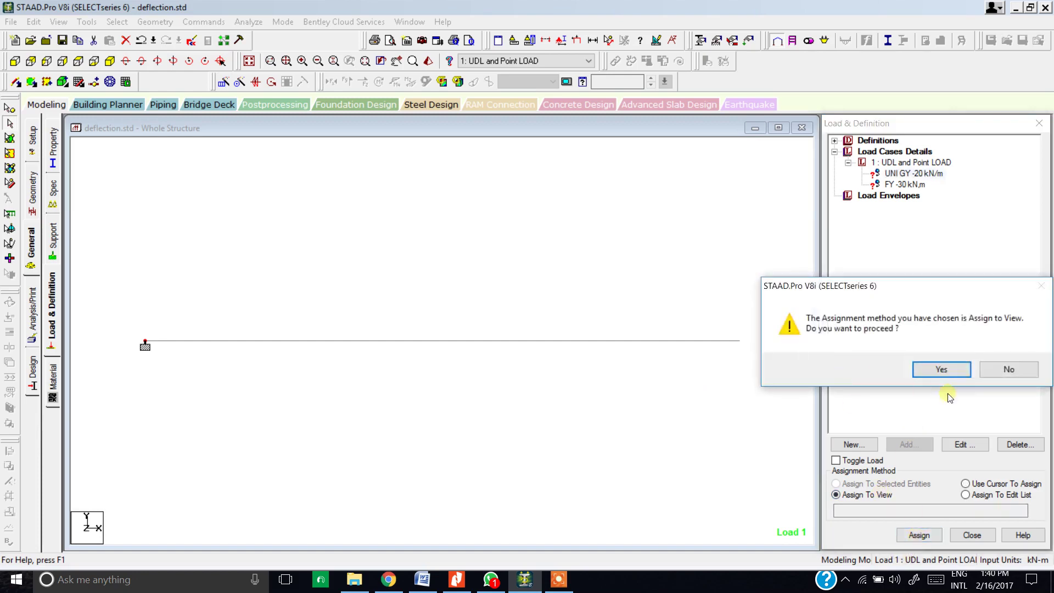
pyautogui.click(941, 370)
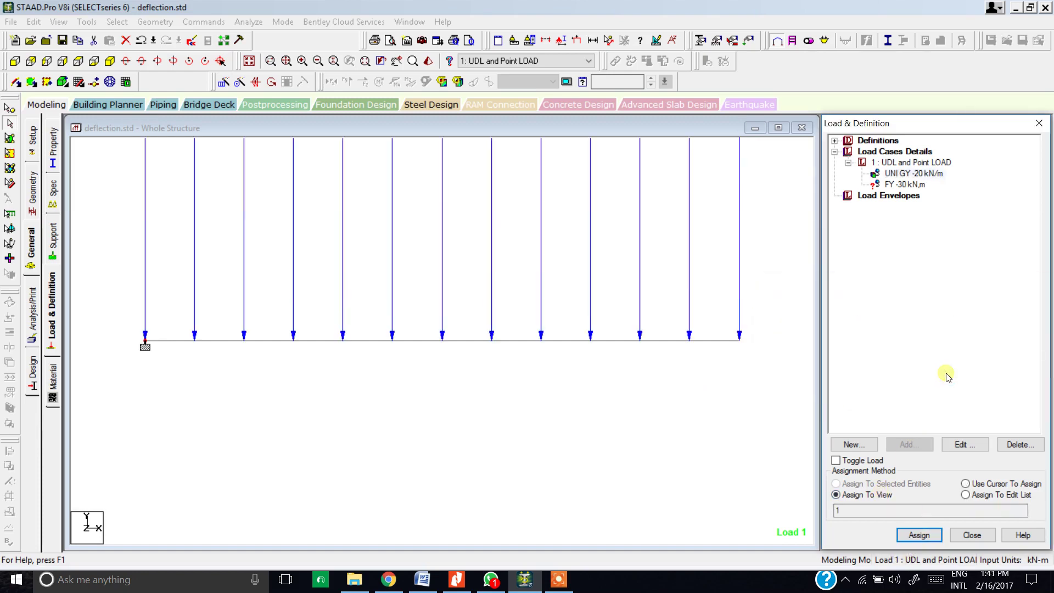
# Step: Assign the FY -30 kN nodal load to the beam's free end node with the Assign To Selected Nodes method
pyautogui.click(911, 185)
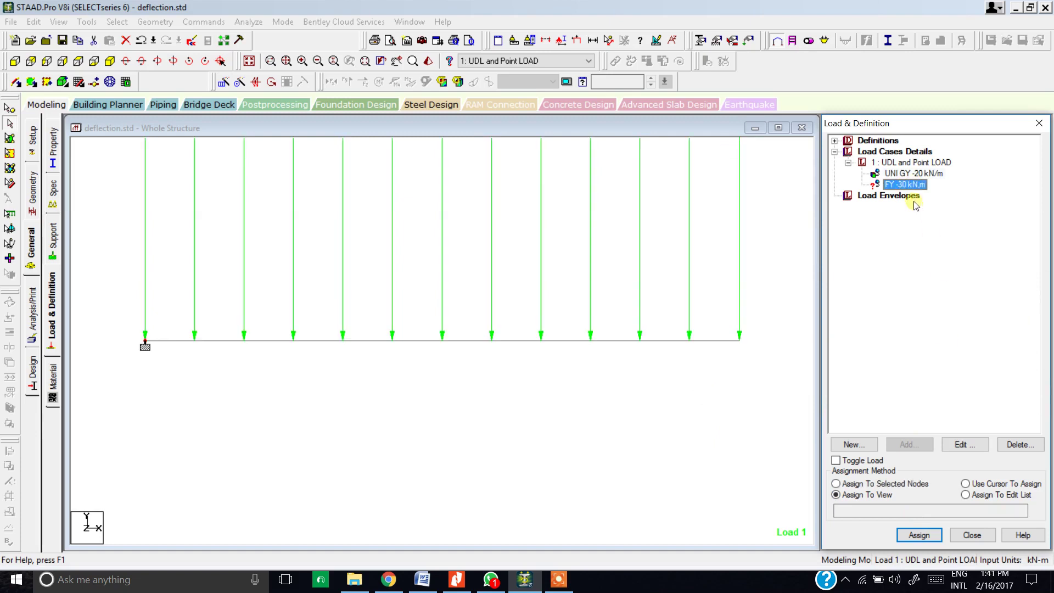
pyautogui.click(12, 109)
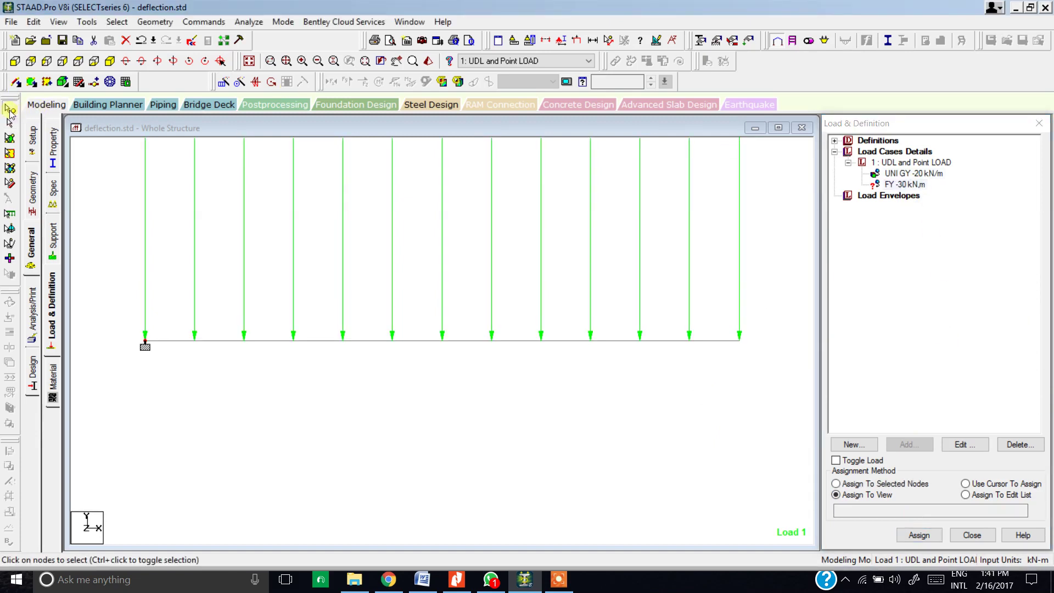
pyautogui.moveTo(749, 321); pyautogui.dragTo(710, 380)
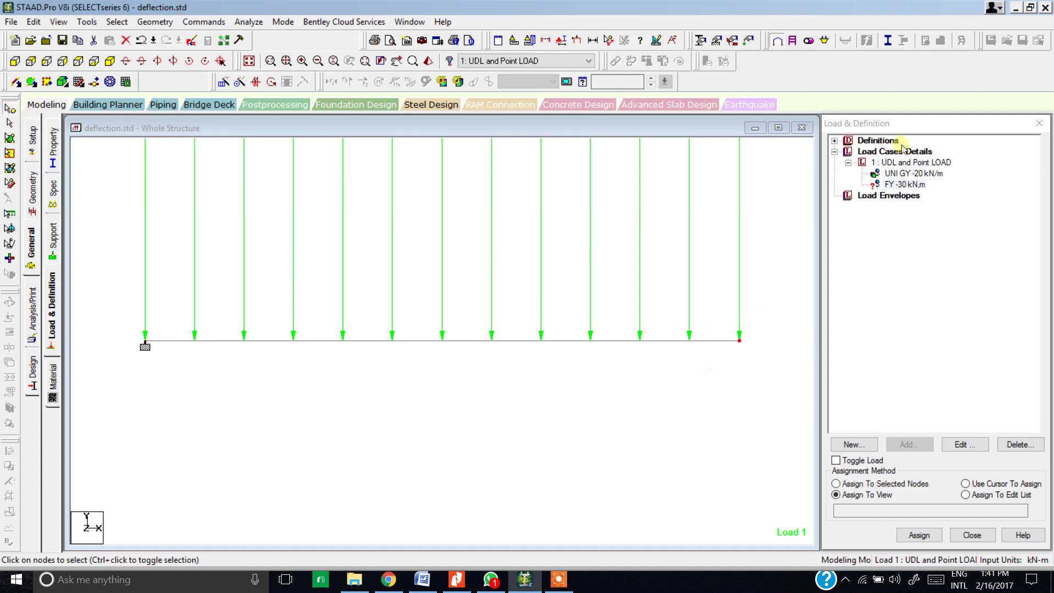
pyautogui.click(924, 485)
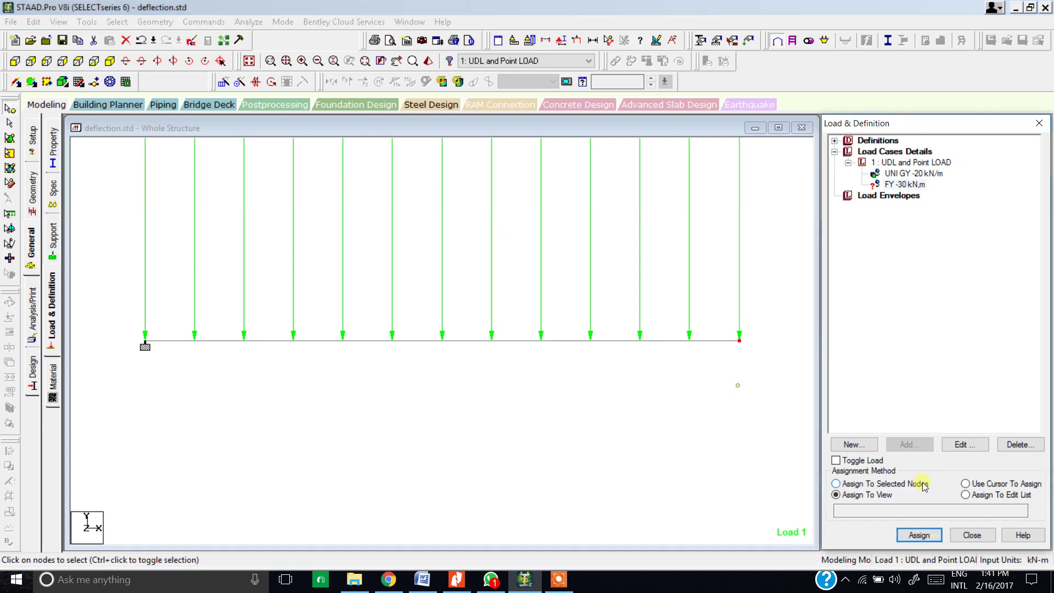
pyautogui.click(919, 534)
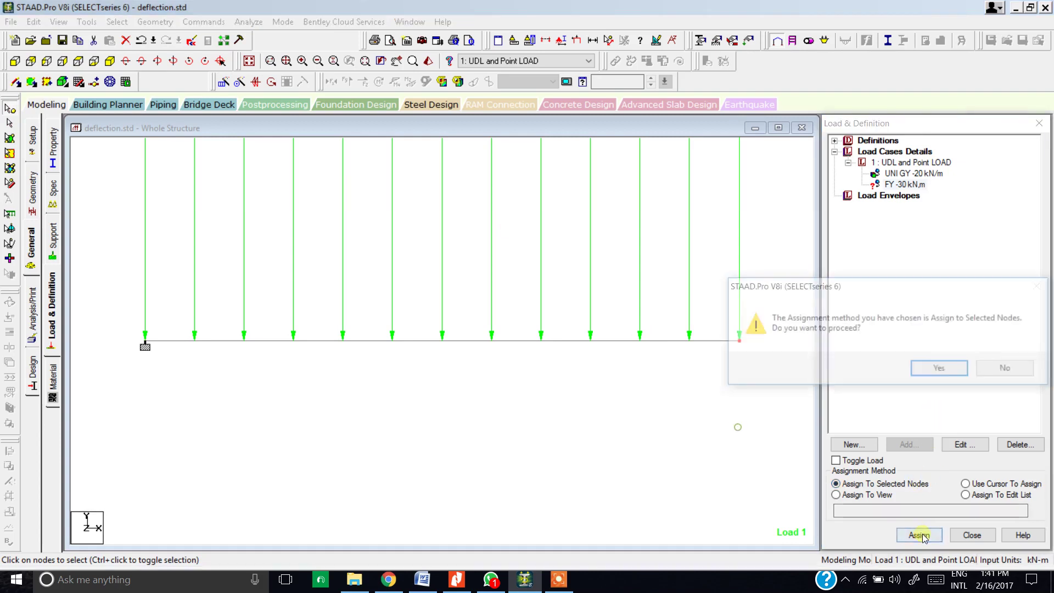
pyautogui.click(941, 370)
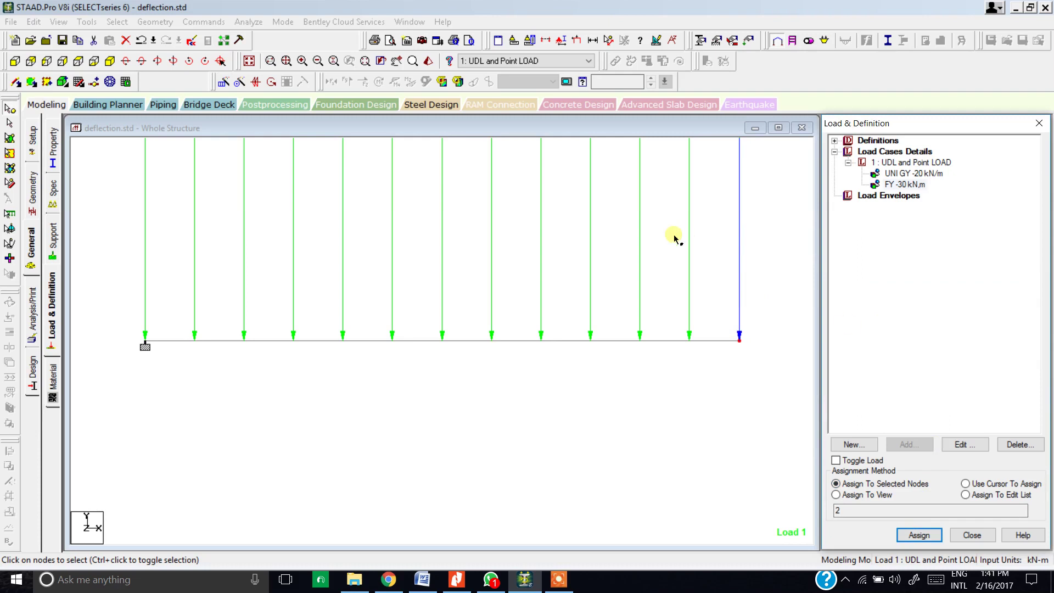
# Step: Add a Perform Analysis command with the Statics Check print option to the beam model
pyautogui.click(577, 42)
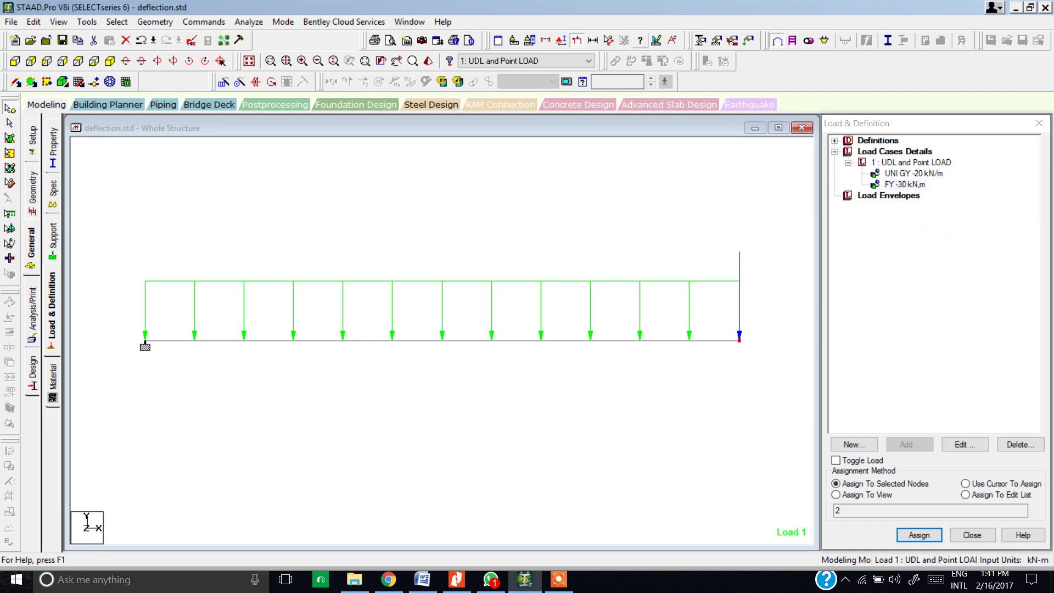
pyautogui.click(32, 305)
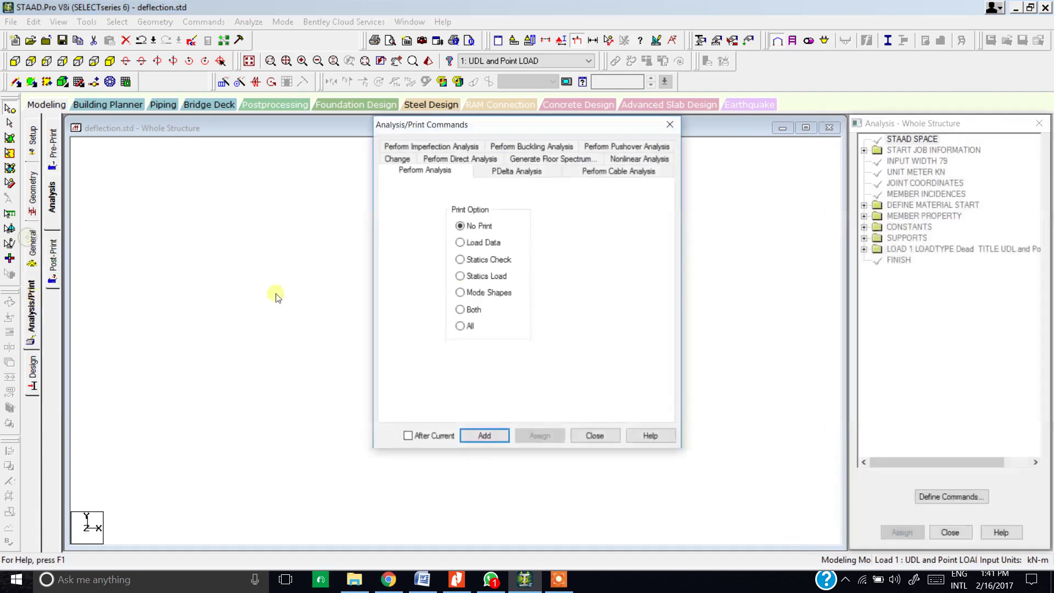
pyautogui.click(505, 262)
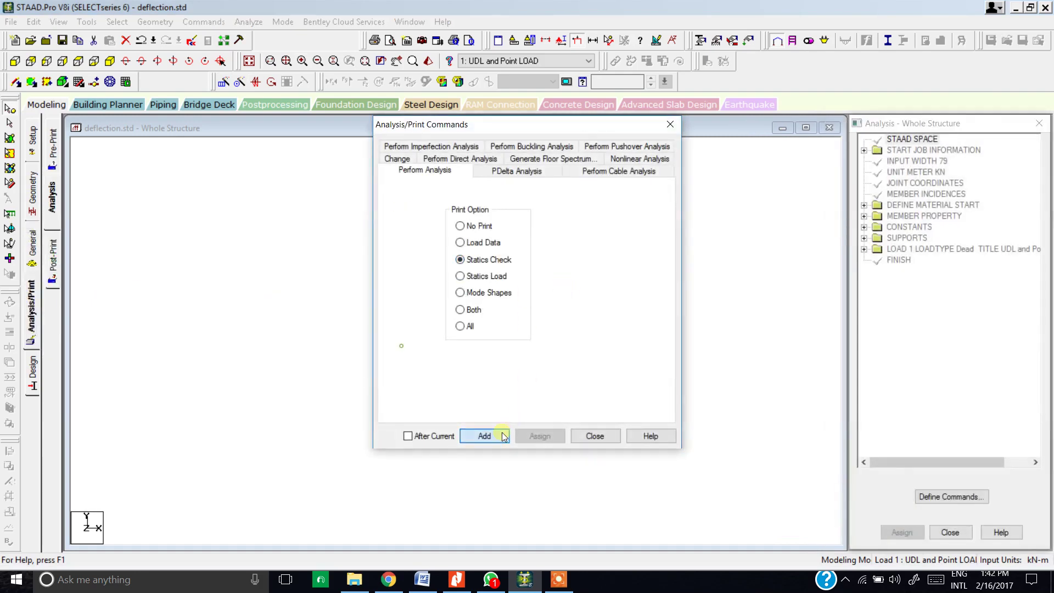
pyautogui.click(483, 435)
pyautogui.click(594, 435)
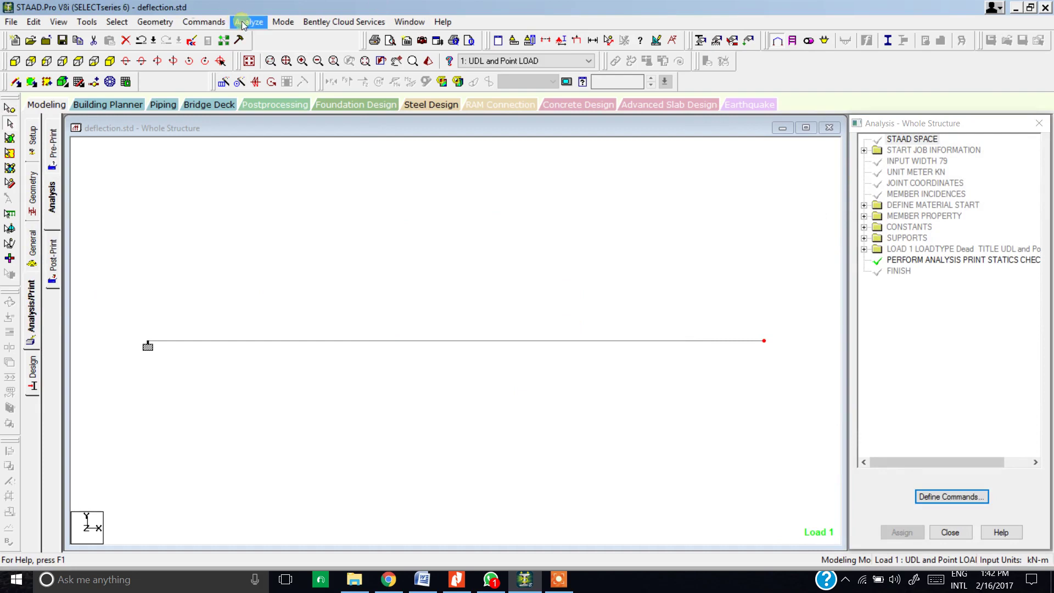
# Step: Run the analysis of the beam model and close the analysis report, staying in modeling mode
pyautogui.click(248, 22)
pyautogui.click(248, 38)
pyautogui.click(439, 308)
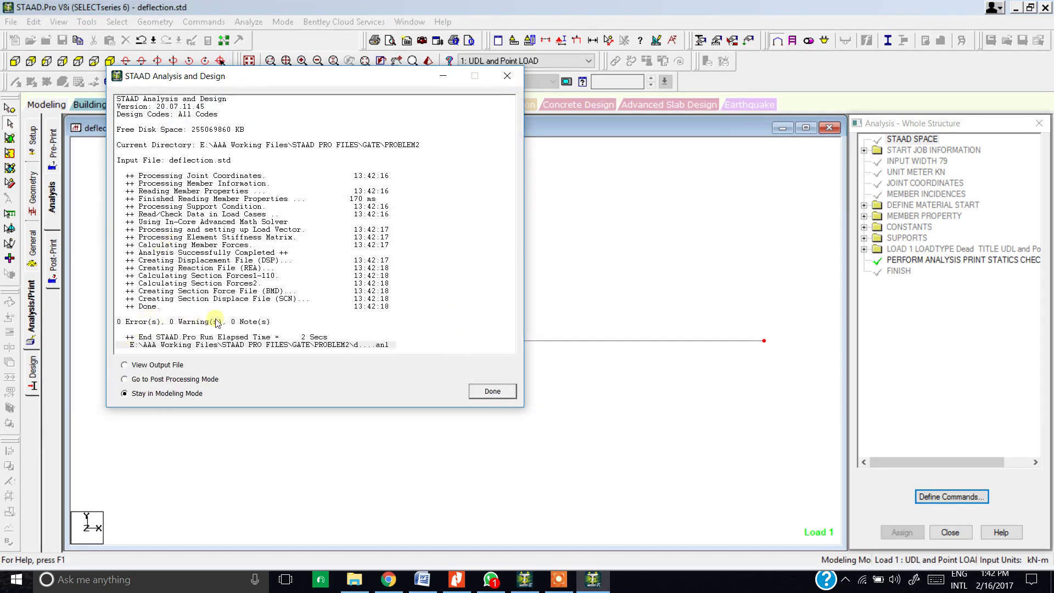
pyautogui.click(493, 390)
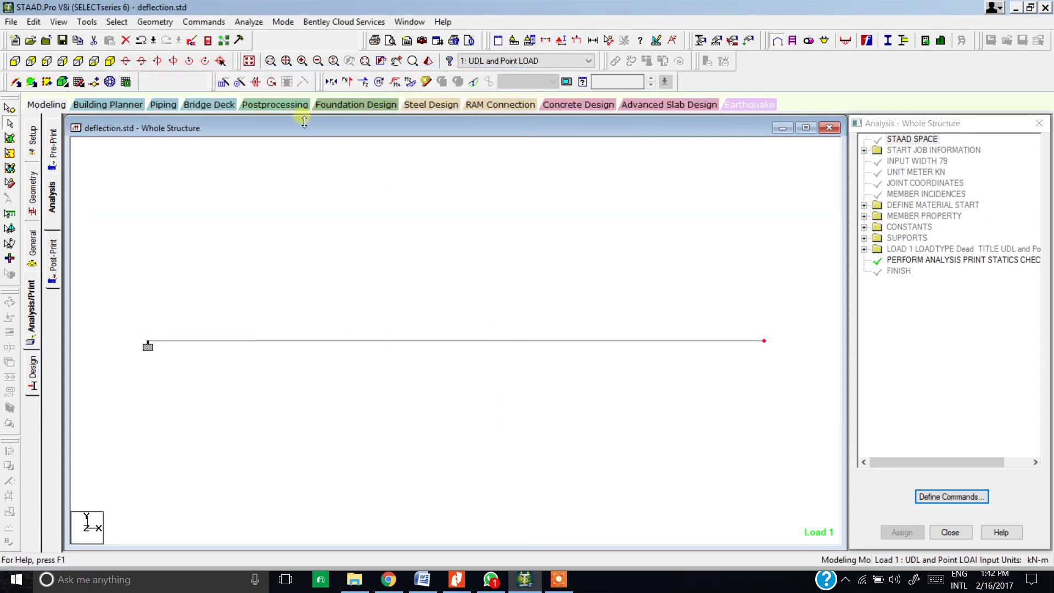
# Step: Open the postprocessing results for load case 1 UDL and Point LOAD and maximize the deflected-shape view
pyautogui.click(269, 107)
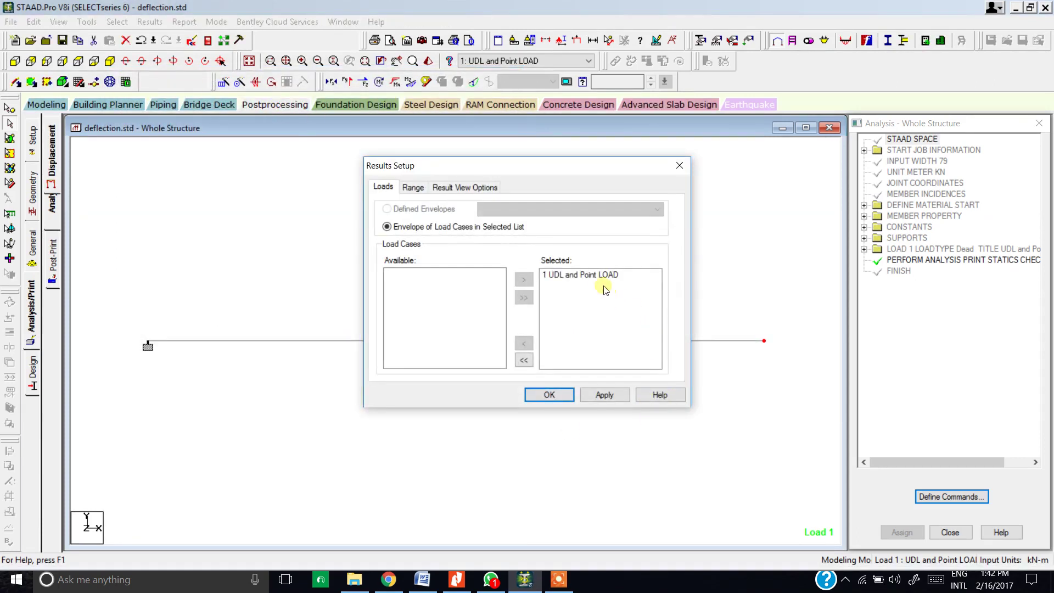
pyautogui.click(604, 289)
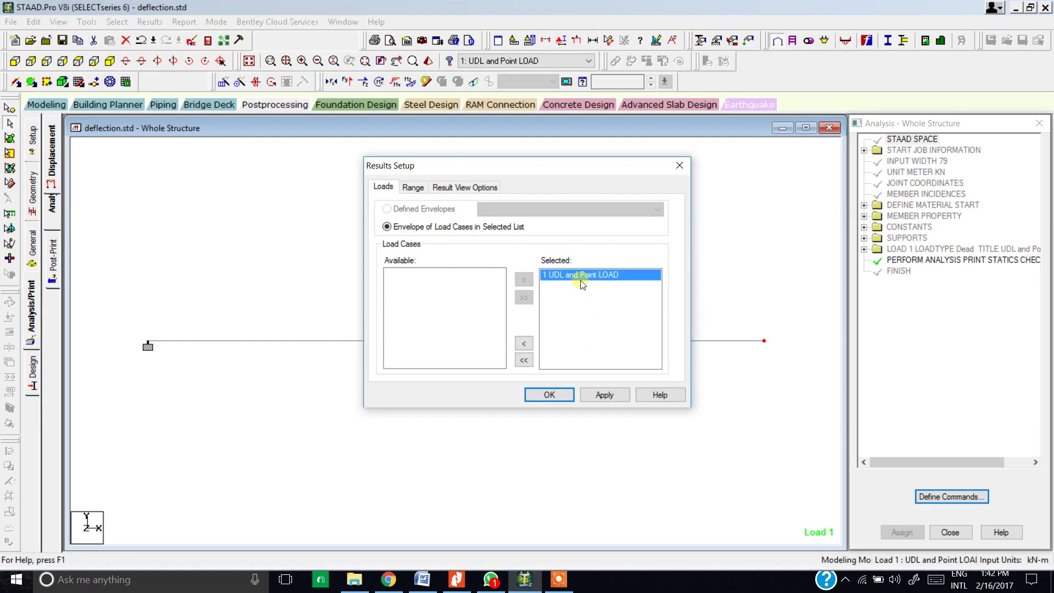
pyautogui.click(560, 394)
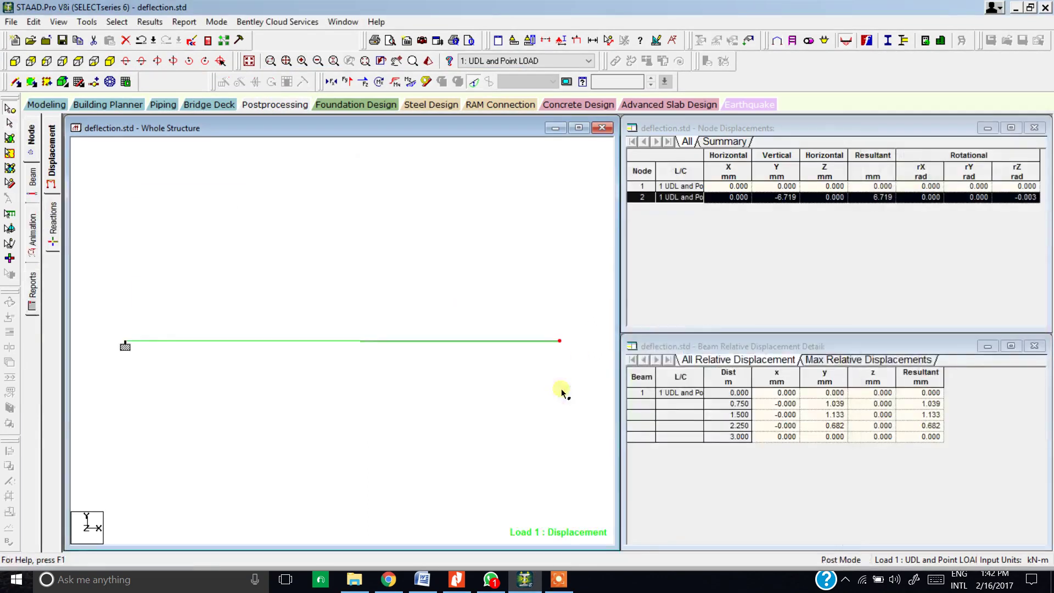
pyautogui.click(578, 127)
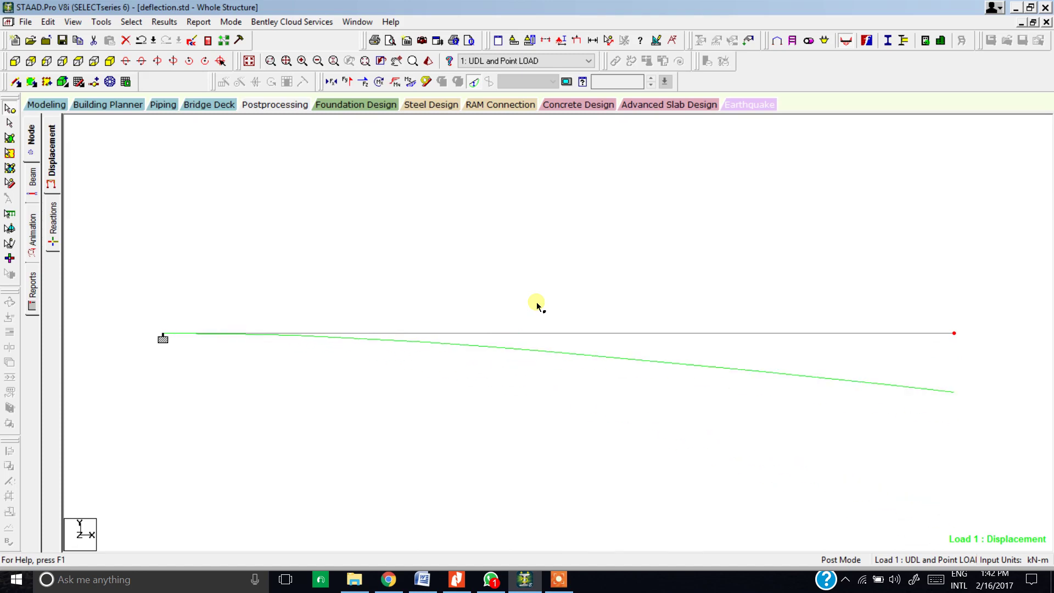
pyautogui.scroll(-3, 535, 303)
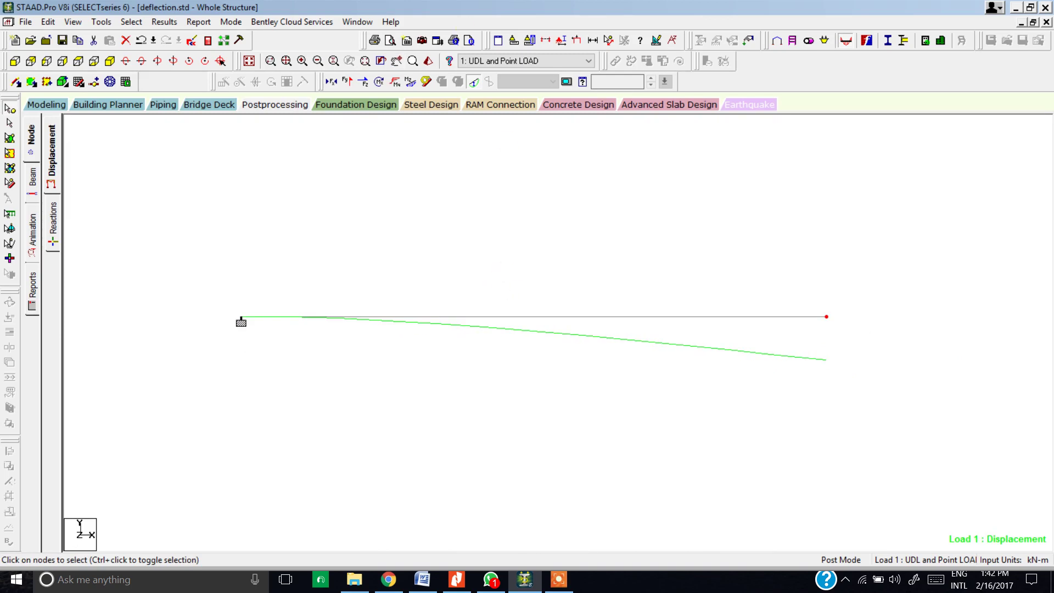
# Step: Annotate the deflected beam with its Max Resultant displacement value
pyautogui.click(164, 21)
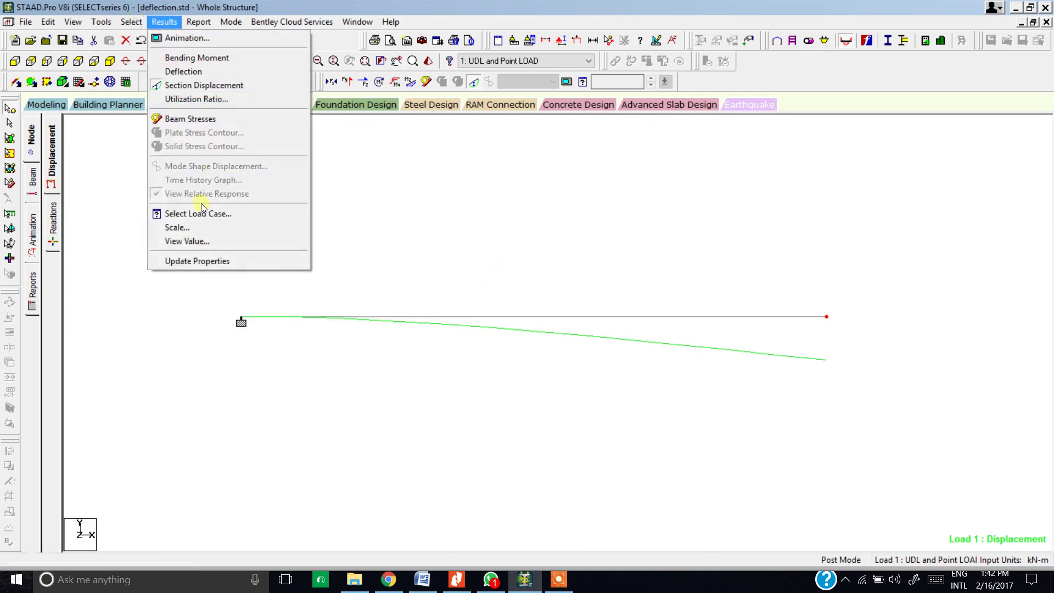
pyautogui.click(197, 247)
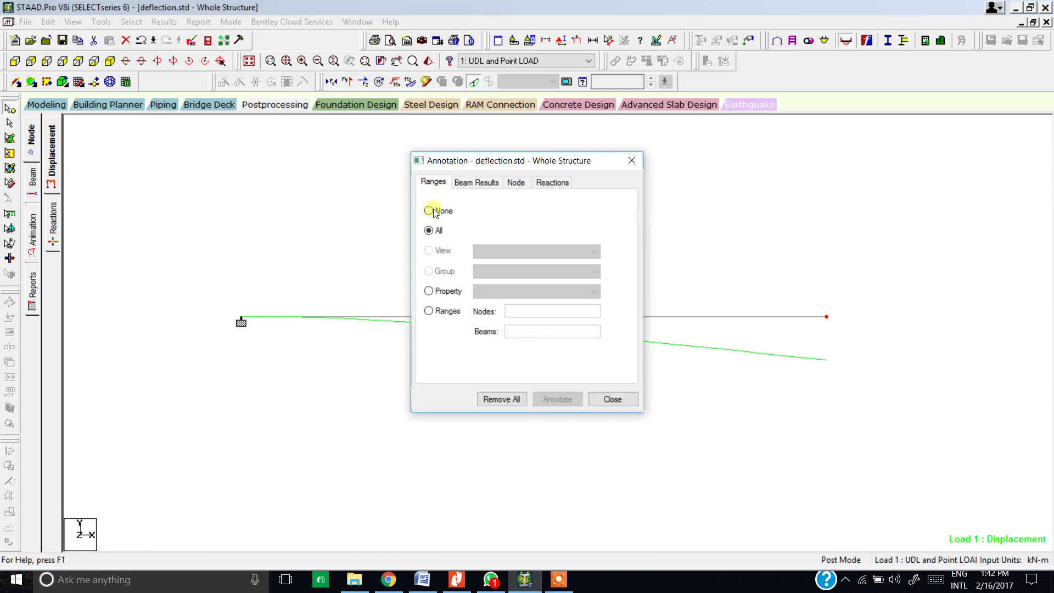
pyautogui.click(467, 191)
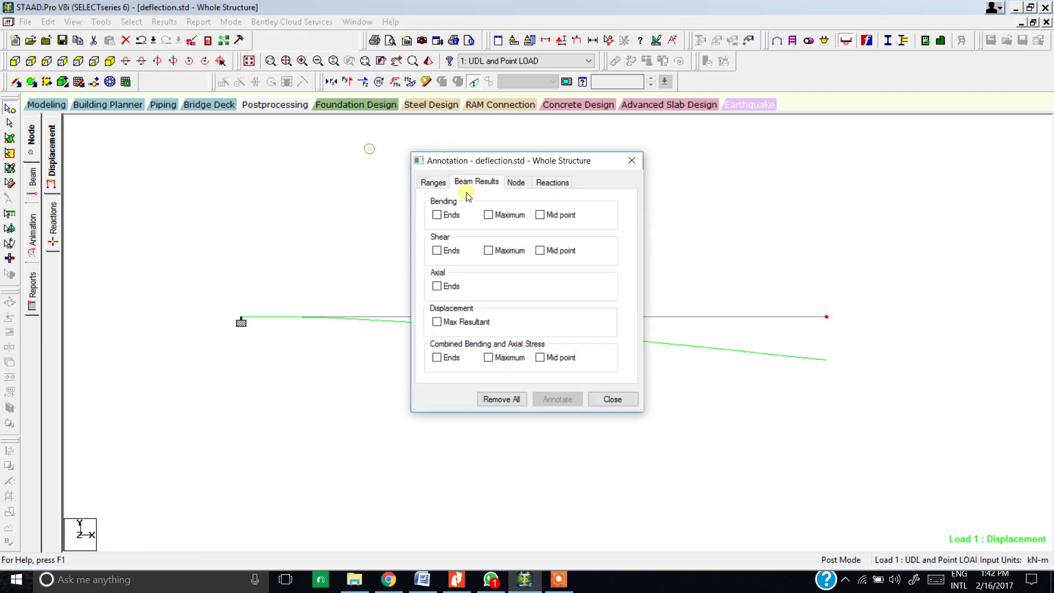
pyautogui.click(477, 322)
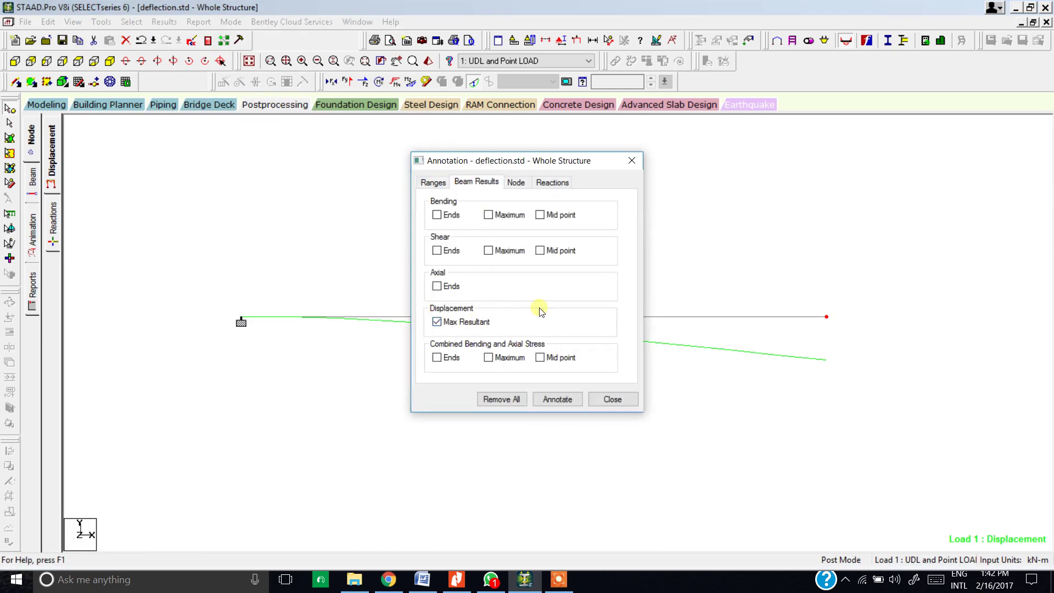
pyautogui.click(557, 399)
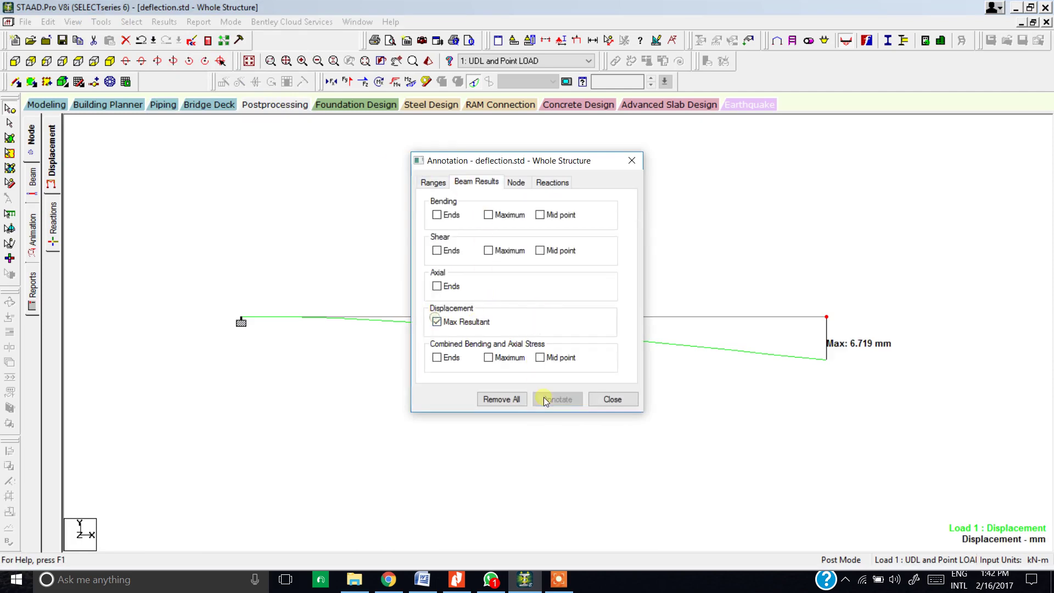
pyautogui.click(612, 399)
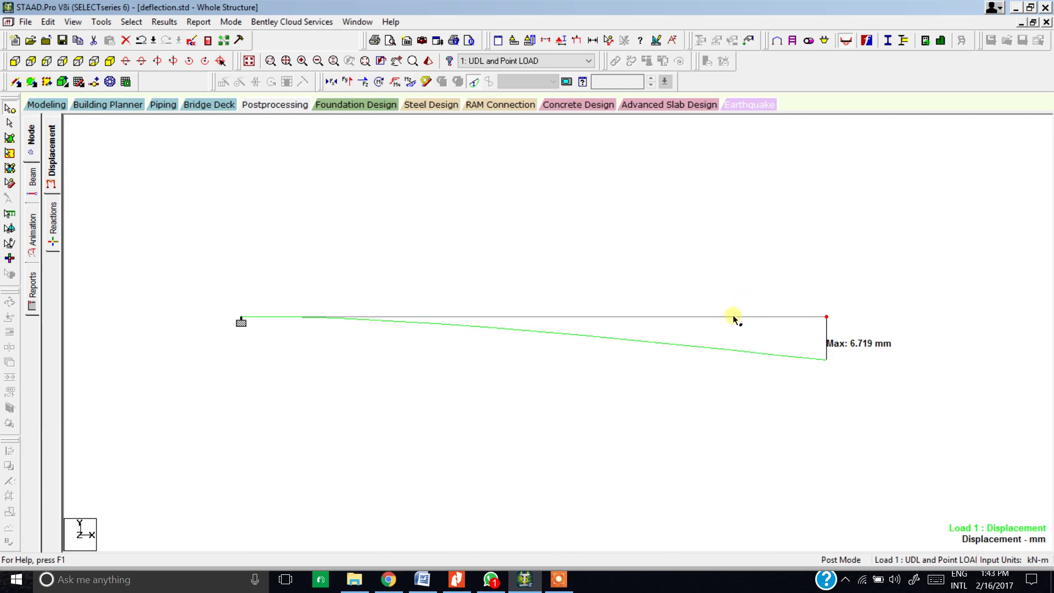
pyautogui.click(558, 579)
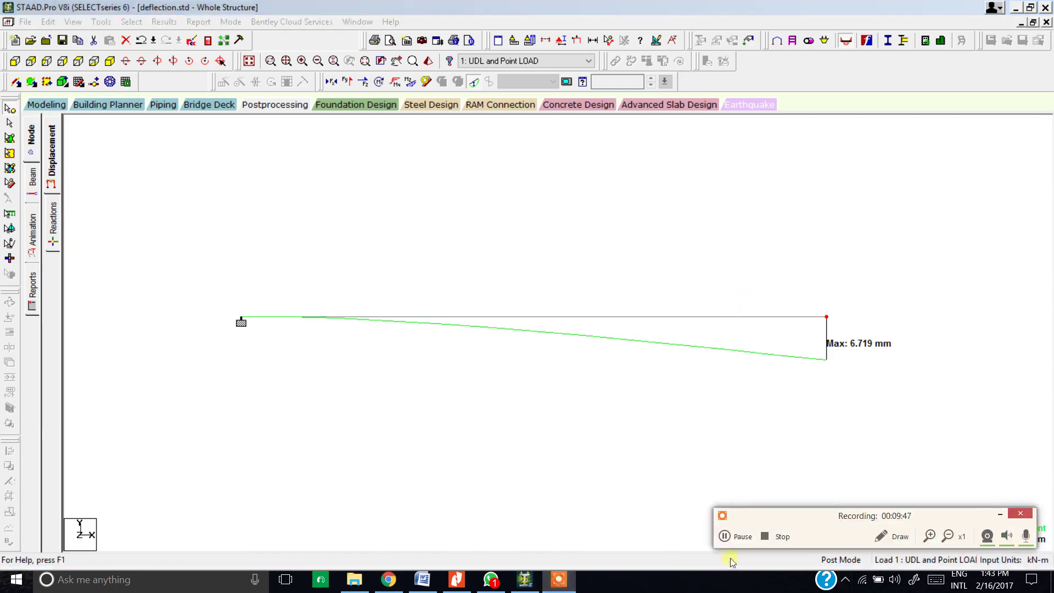